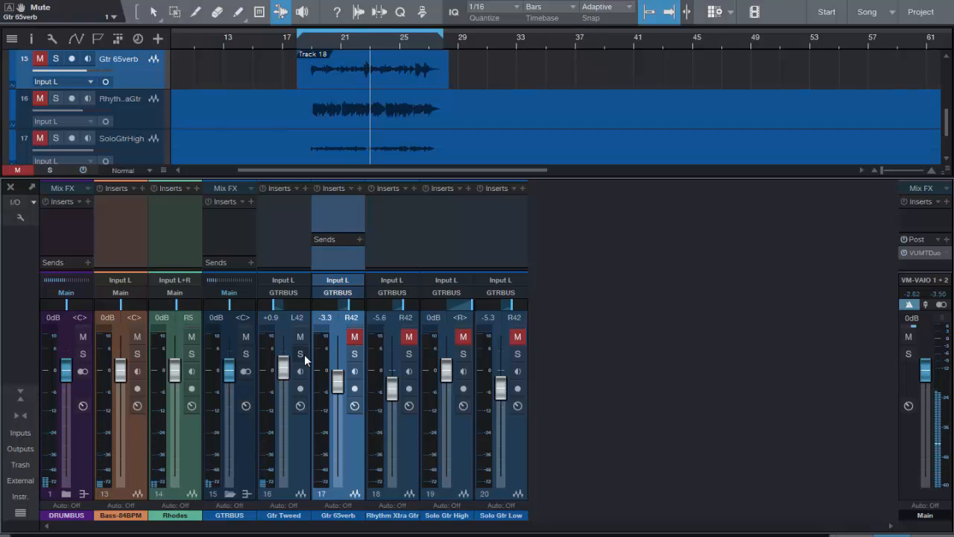
# - Mute the Rhodes channel, unmute Gtr 65verb, and play the mix from the loop start
pyautogui.click(192, 337)
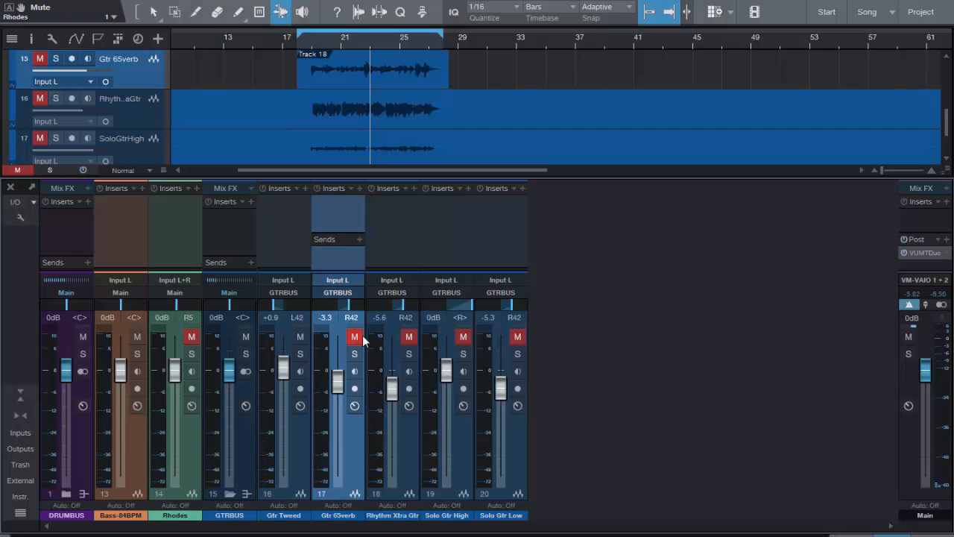
pyautogui.click(355, 337)
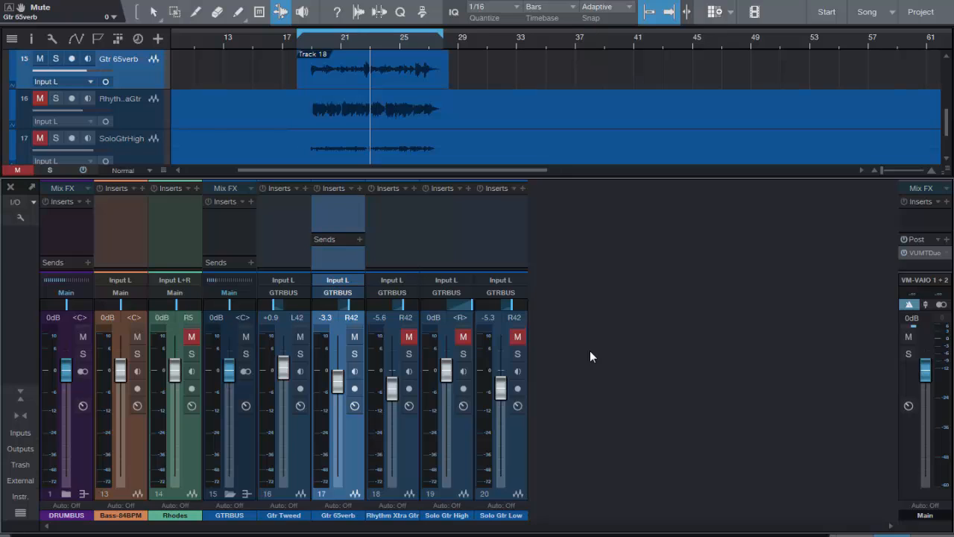
pyautogui.press('KP_1')
pyautogui.click(298, 443)
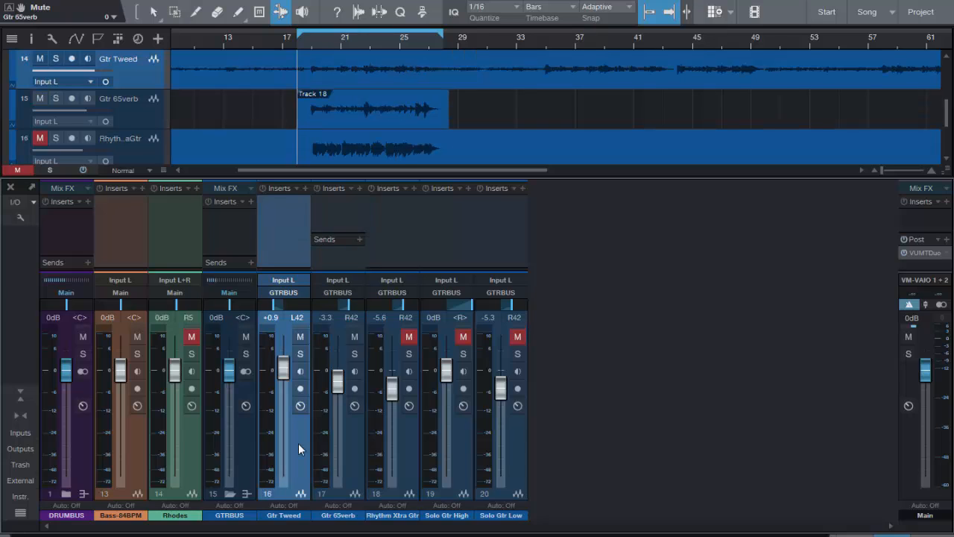
pyautogui.click(352, 453)
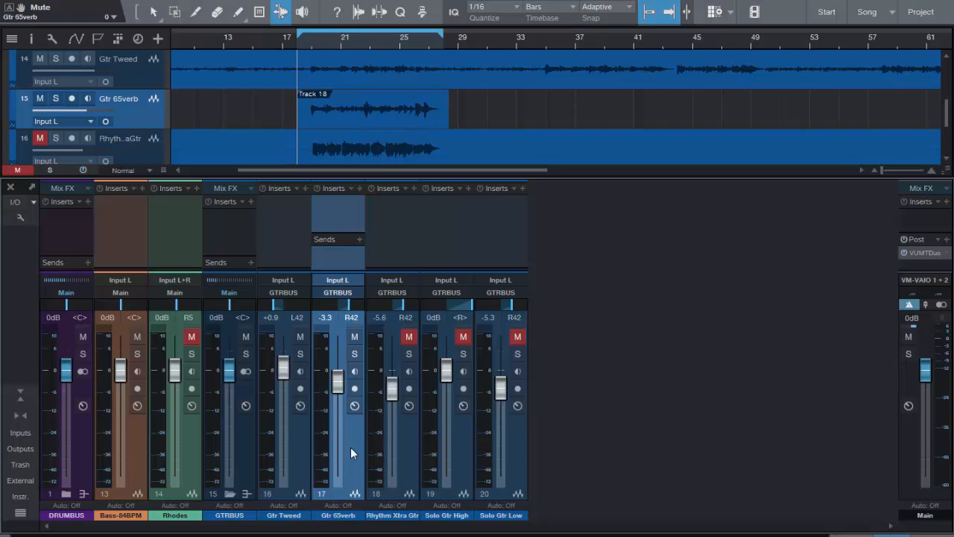
pyautogui.press('space')
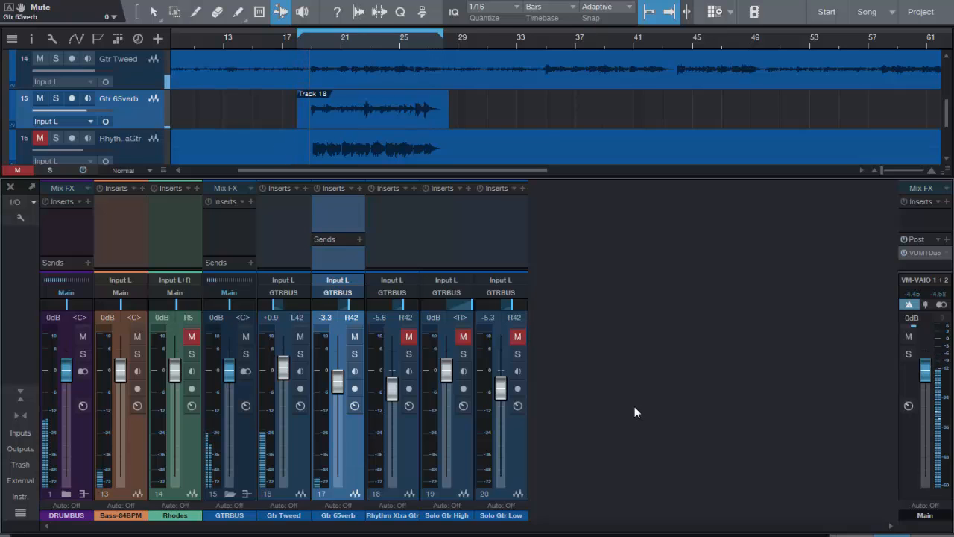
# - Mute the Bass-84BPM and DRUMBUS channels and compare the two guitars in mono and stereo on the Main output
pyautogui.click(137, 338)
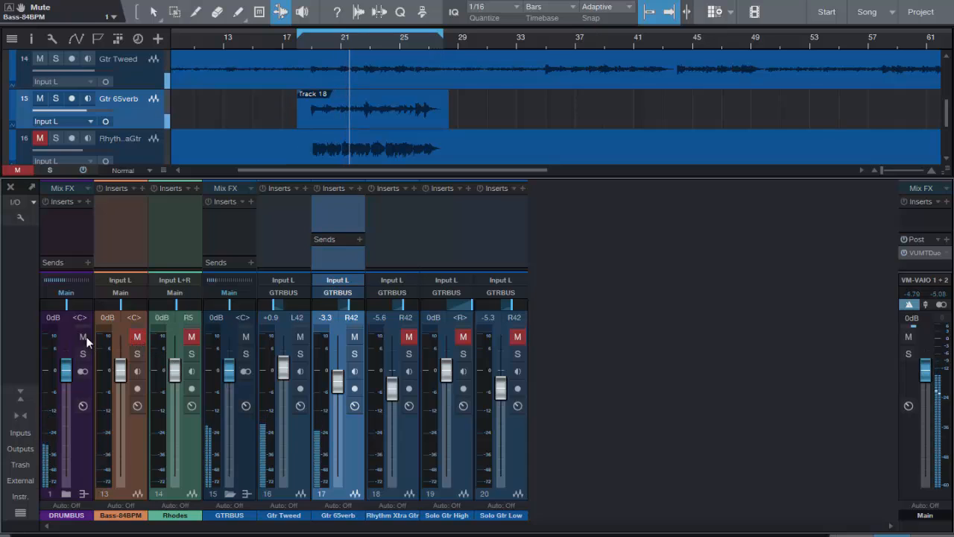
pyautogui.click(83, 337)
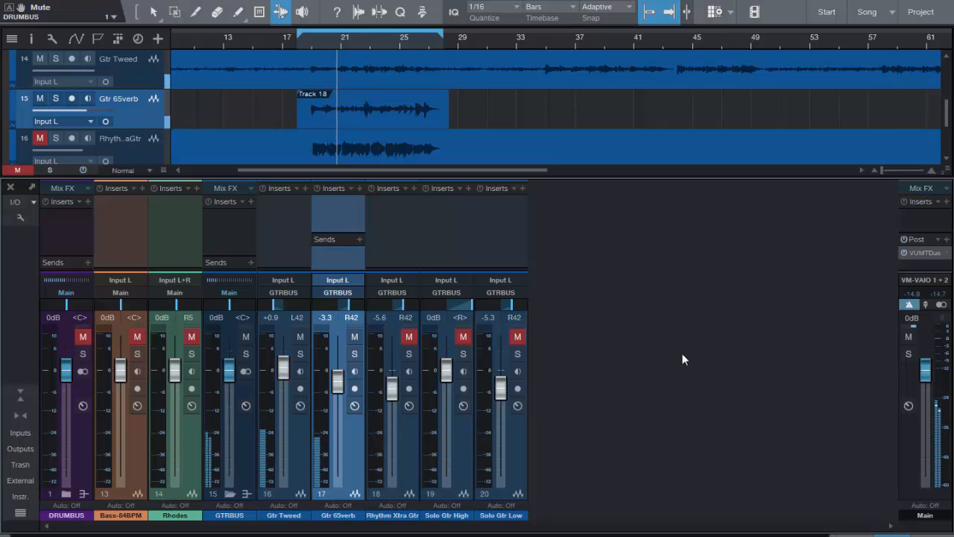
pyautogui.click(942, 305)
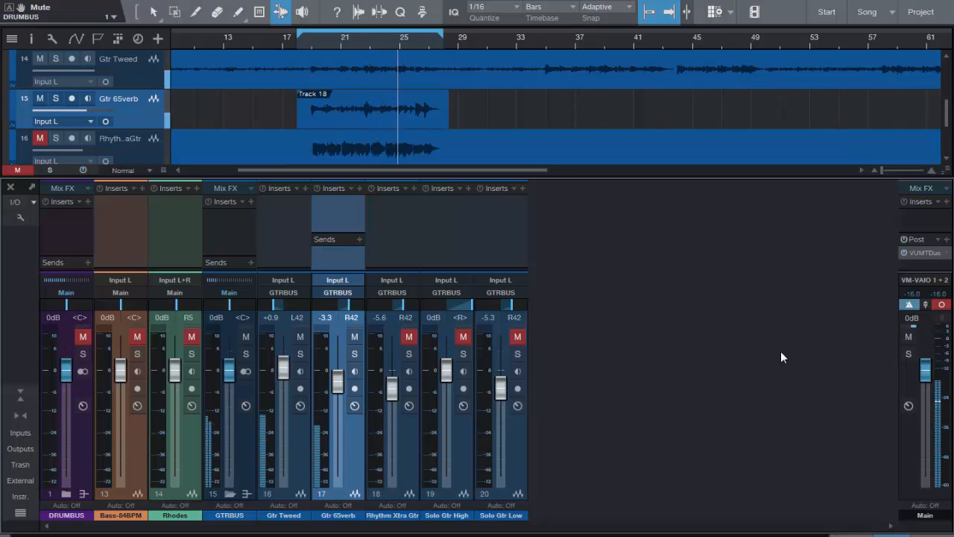
pyautogui.click(943, 306)
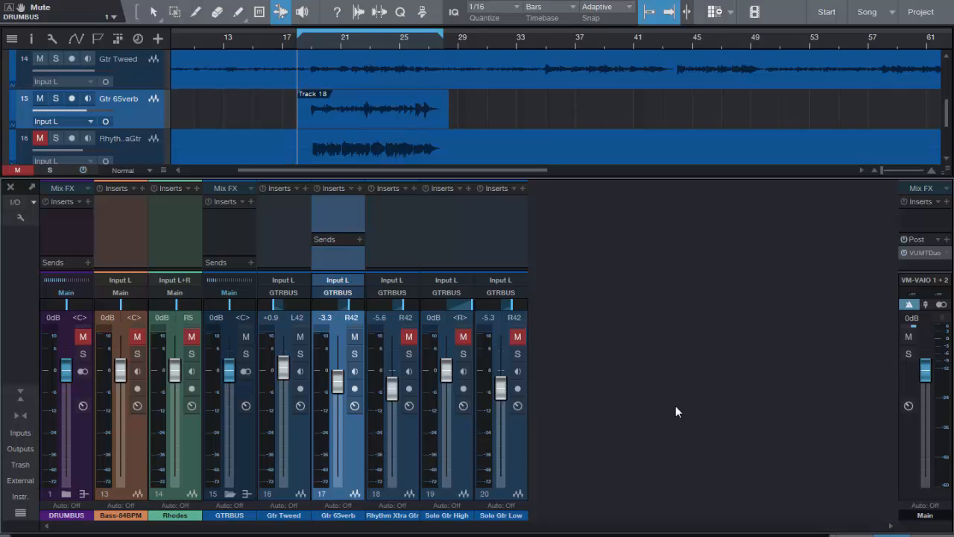
# - Insert the API-550A Mono equalizer on Gtr Tweed and copy it to Gtr 65verb
pyautogui.click(305, 188)
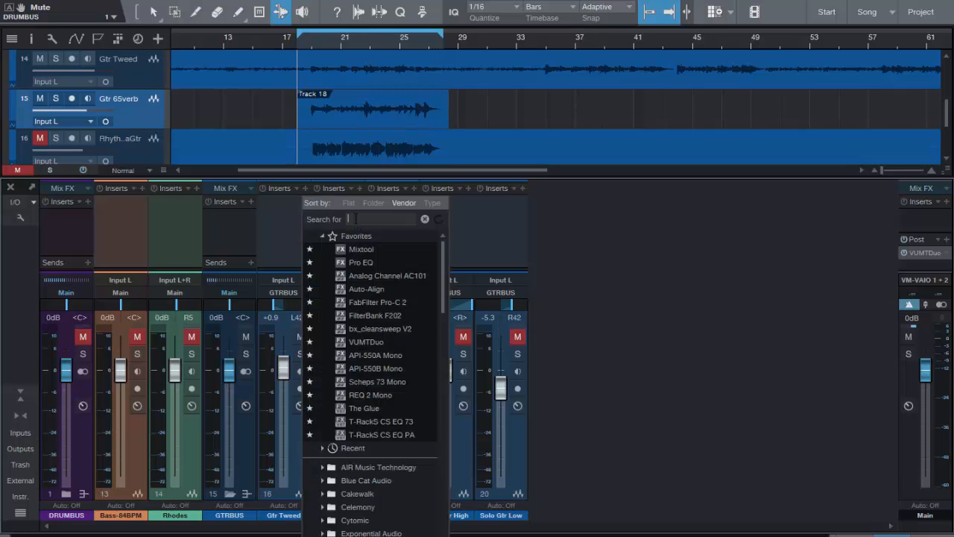
pyautogui.write('api')
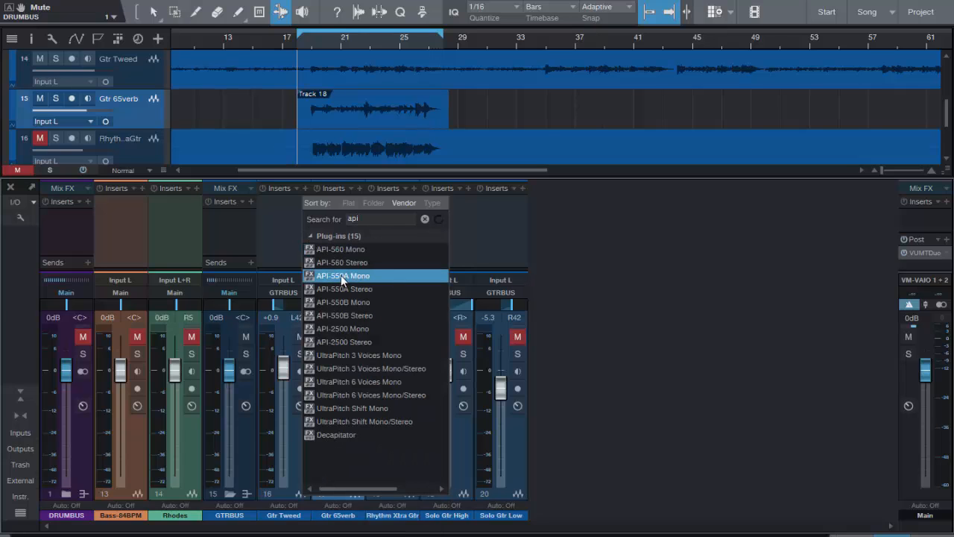
pyautogui.moveTo(342, 280); pyautogui.dragTo(342, 279)
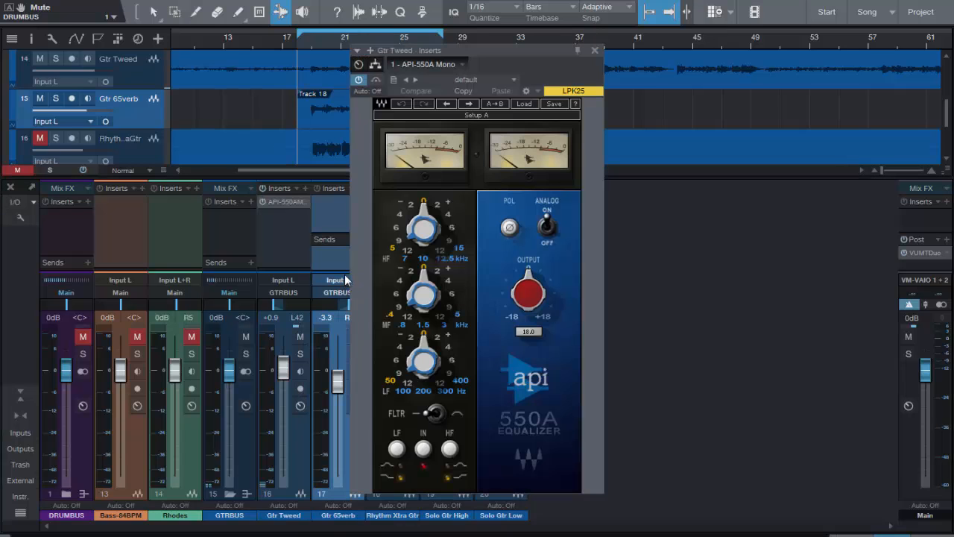
pyautogui.moveTo(284, 207); pyautogui.dragTo(327, 212)
# - On Gtr Tweed's API-550A, boost the mid band at 5 kHz and the high band at 7 kHz by 2 dB, and play the result
pyautogui.moveTo(490, 48); pyautogui.dragTo(674, 73)
pyautogui.click(283, 202)
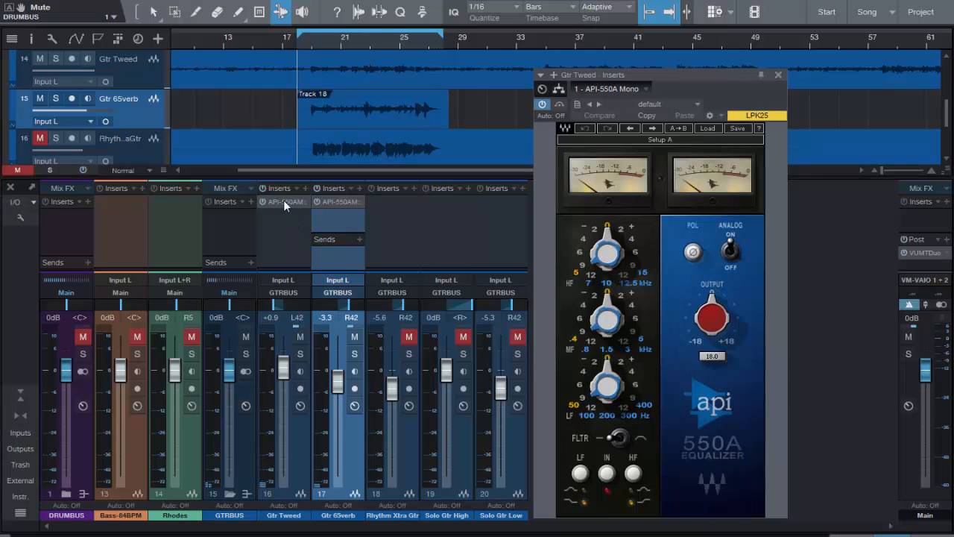
pyautogui.click(642, 342)
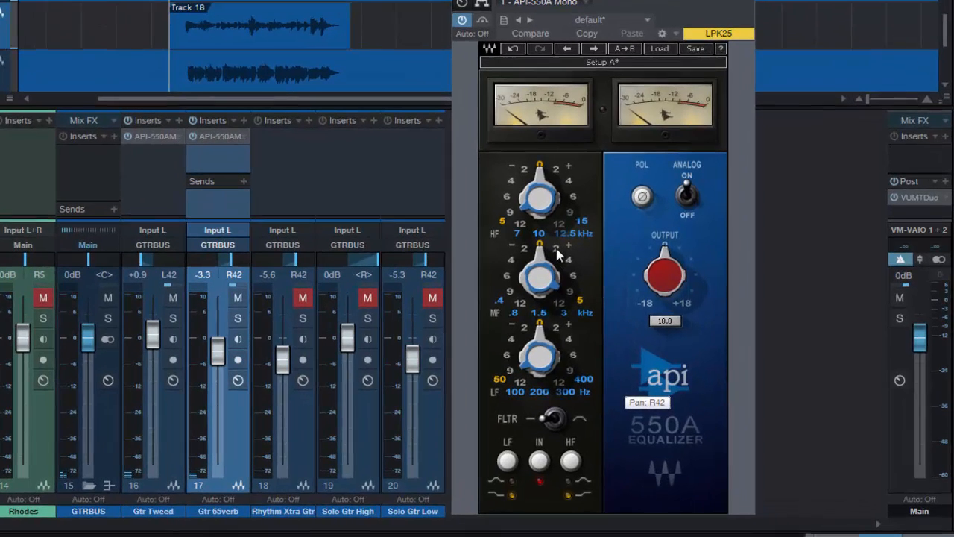
pyautogui.click(554, 247)
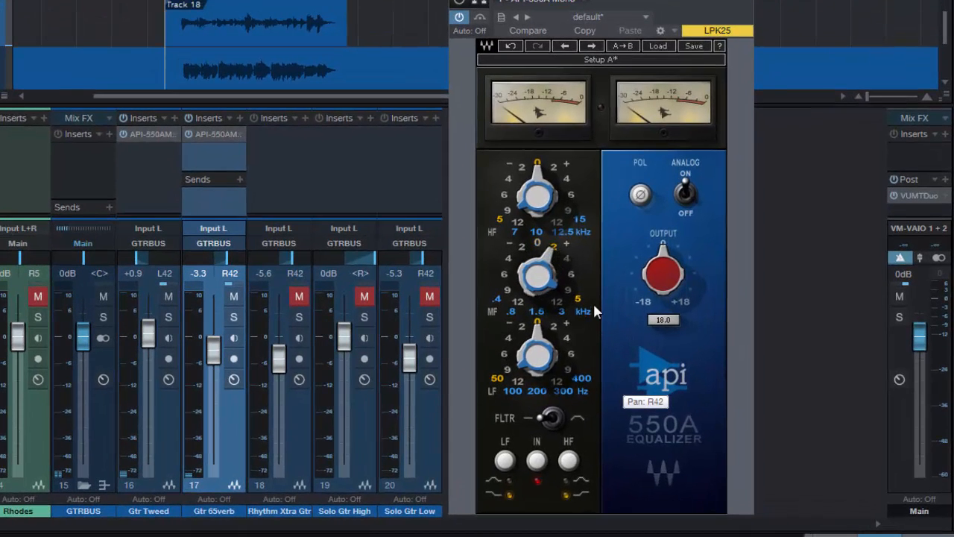
pyautogui.click(515, 234)
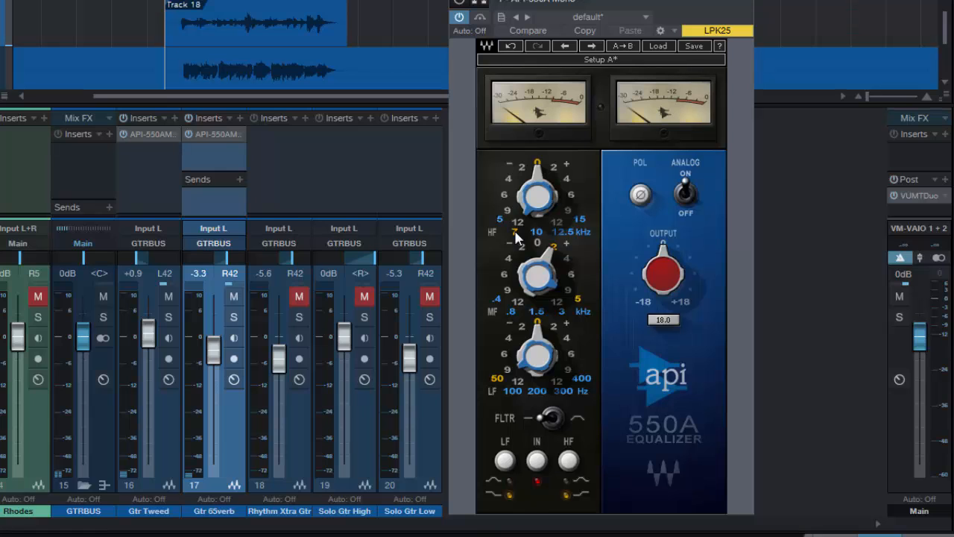
pyautogui.click(555, 166)
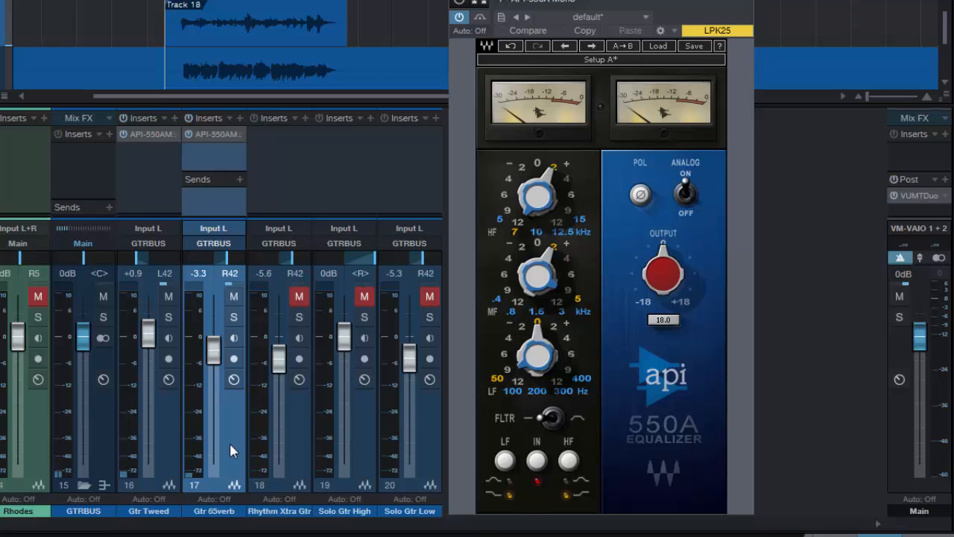
pyautogui.press('space')
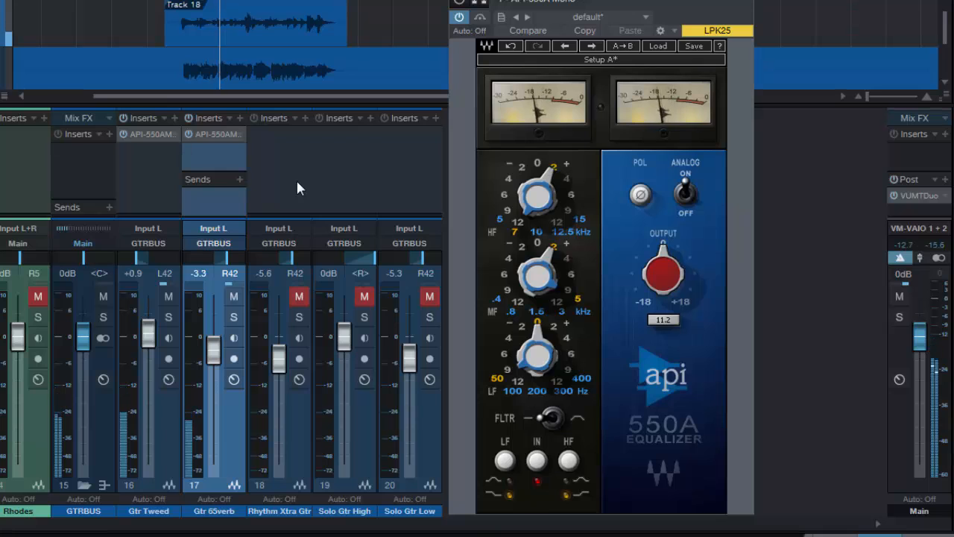
# - On Gtr 65verb's API-550A, cut the mid band at 5 kHz and the high band at 7 kHz by 2 dB
pyautogui.click(212, 138)
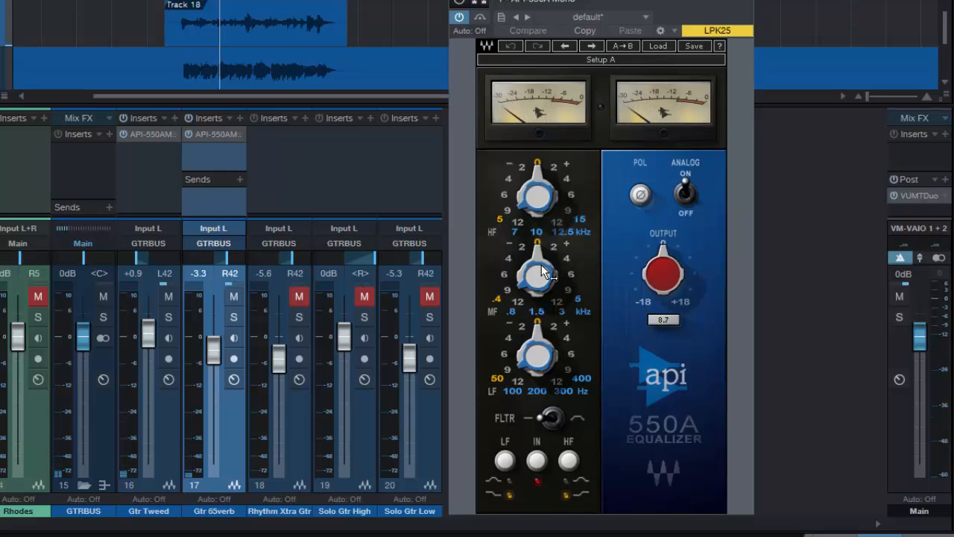
pyautogui.click(578, 301)
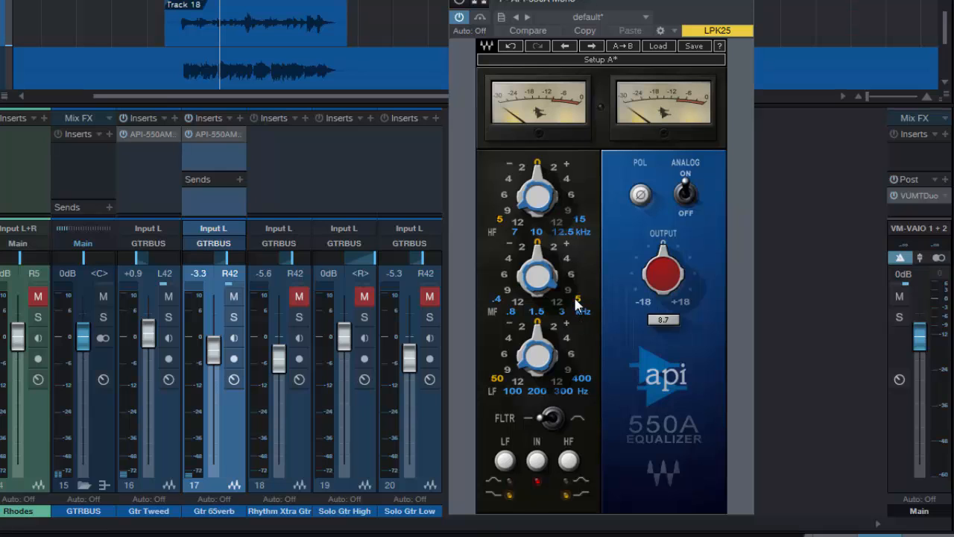
pyautogui.click(523, 249)
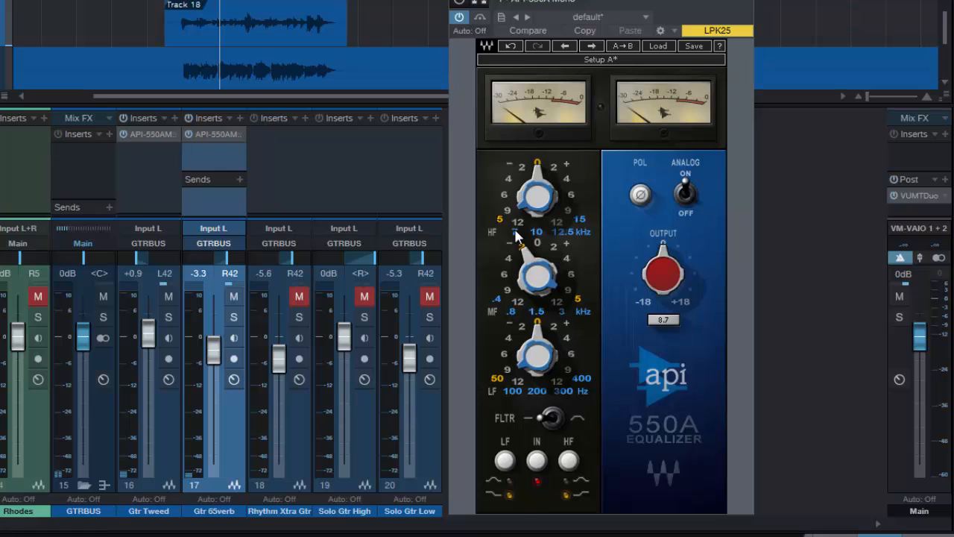
pyautogui.click(518, 236)
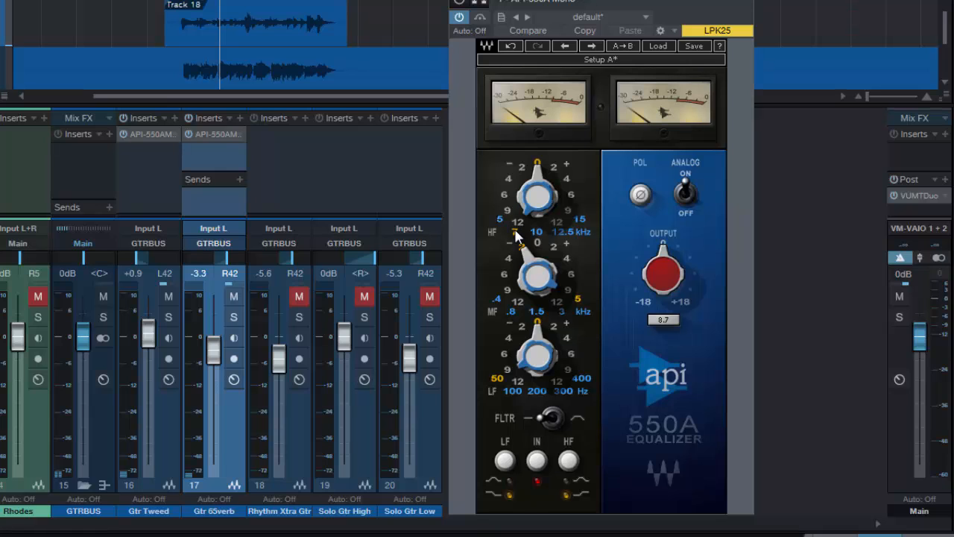
pyautogui.click(521, 168)
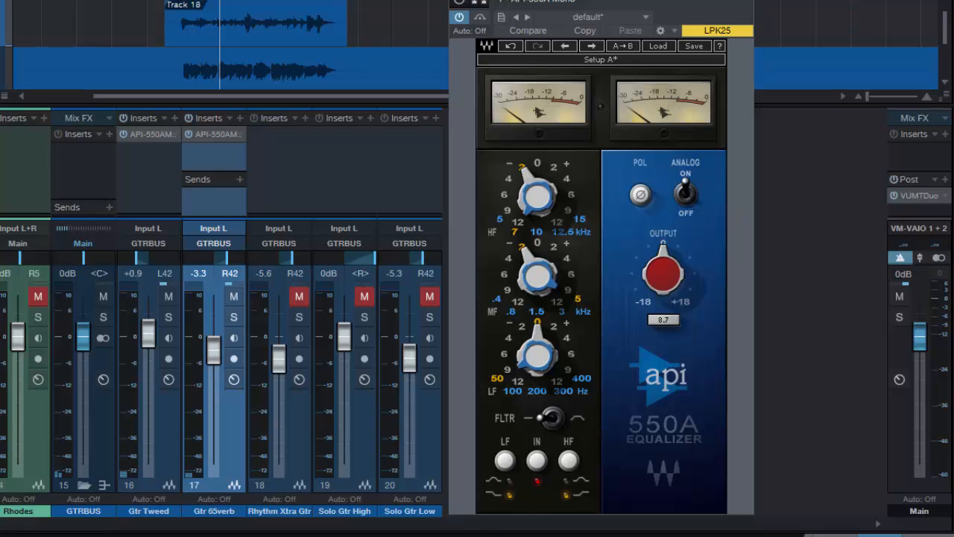
# - Audition the equalized guitars, return the Main output to stereo, and close the equalizer window
pyautogui.press('space')
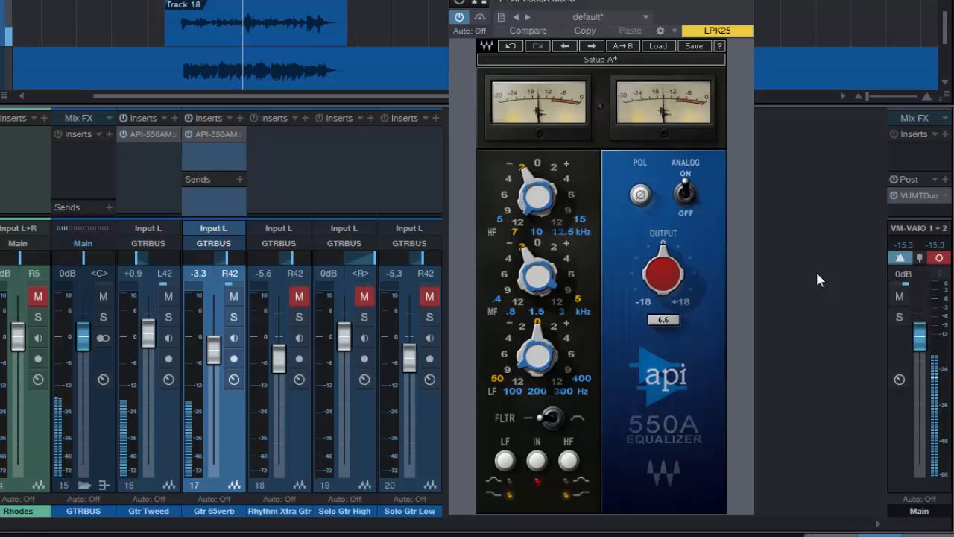
pyautogui.click(939, 258)
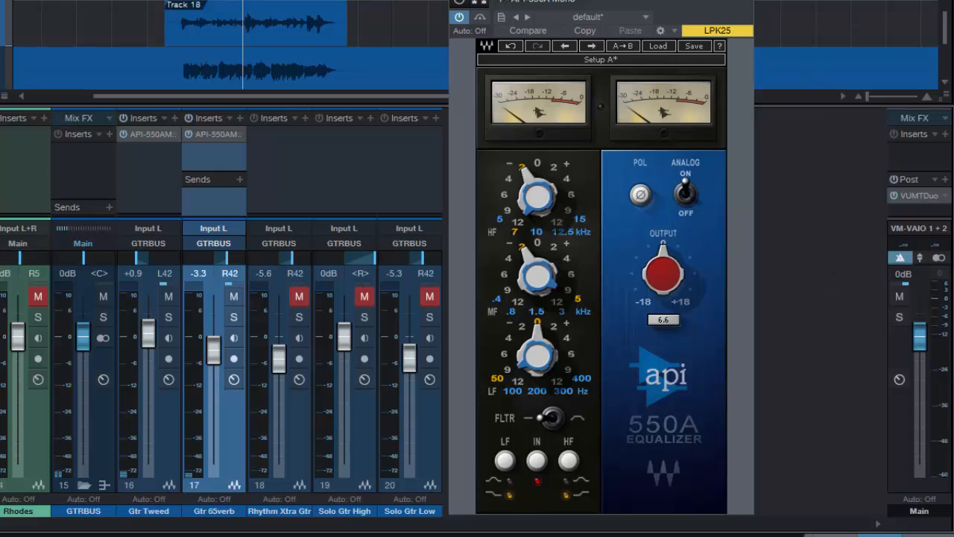
pyautogui.click(746, 1)
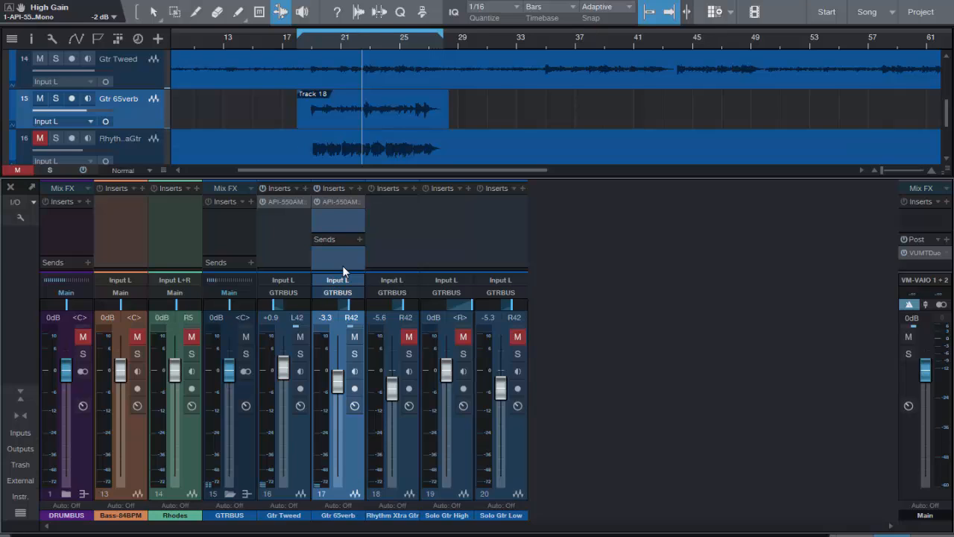
# - Insert the GTR Stomp 2 Mono plug-in on Gtr 65verb after the API-550A
pyautogui.click(360, 188)
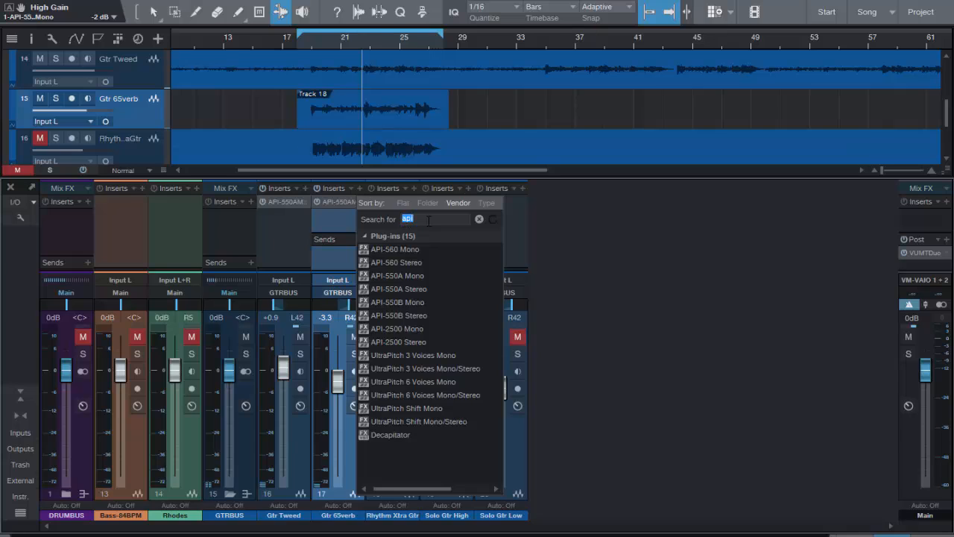
pyautogui.write('gtr')
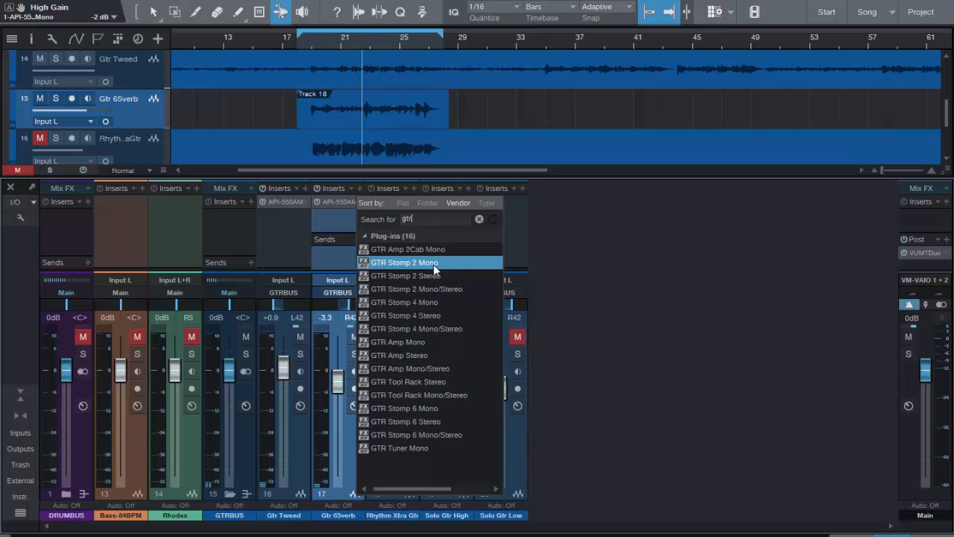
pyautogui.click(400, 263)
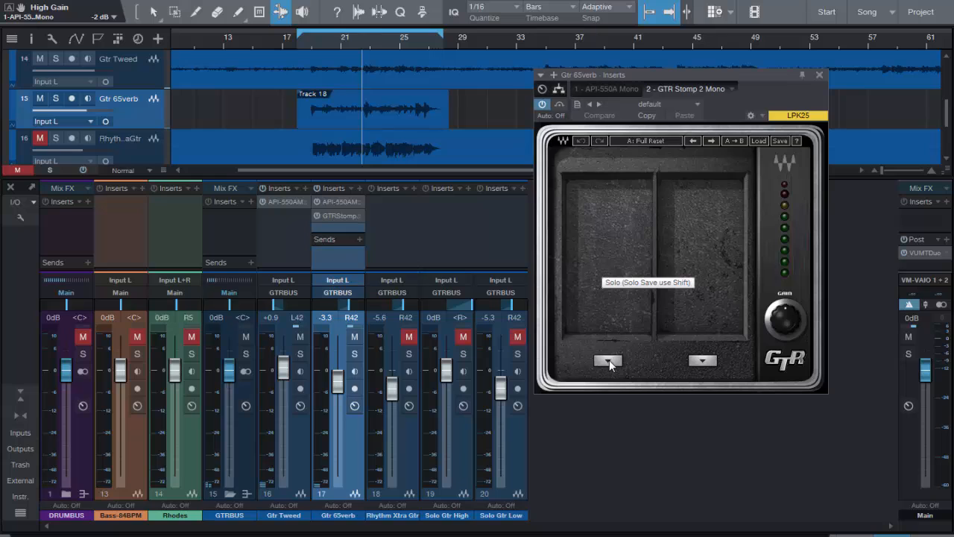
# - Load the Chorus pedal into the first GTR Stomp slot and audition the guitars with the Main output switched to mono
pyautogui.click(609, 360)
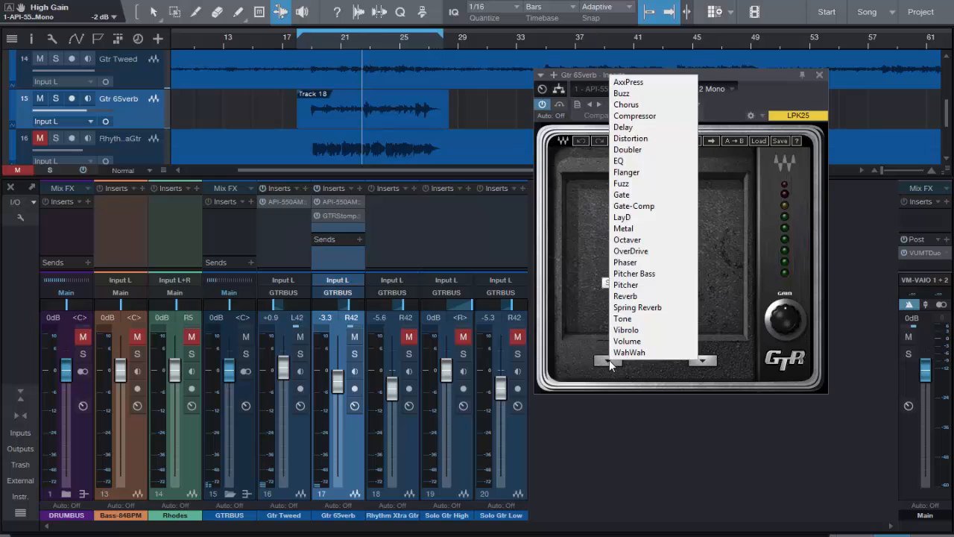
pyautogui.click(635, 105)
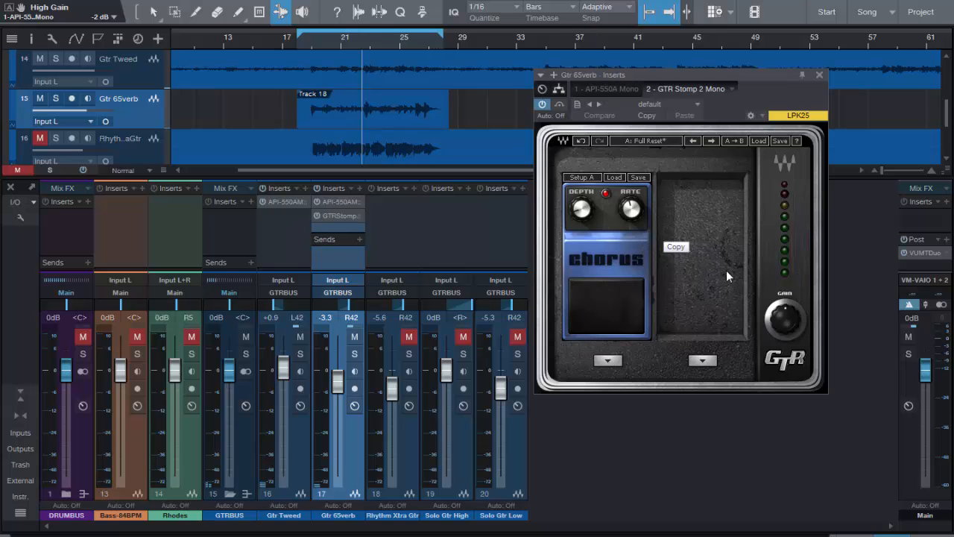
pyautogui.press('space')
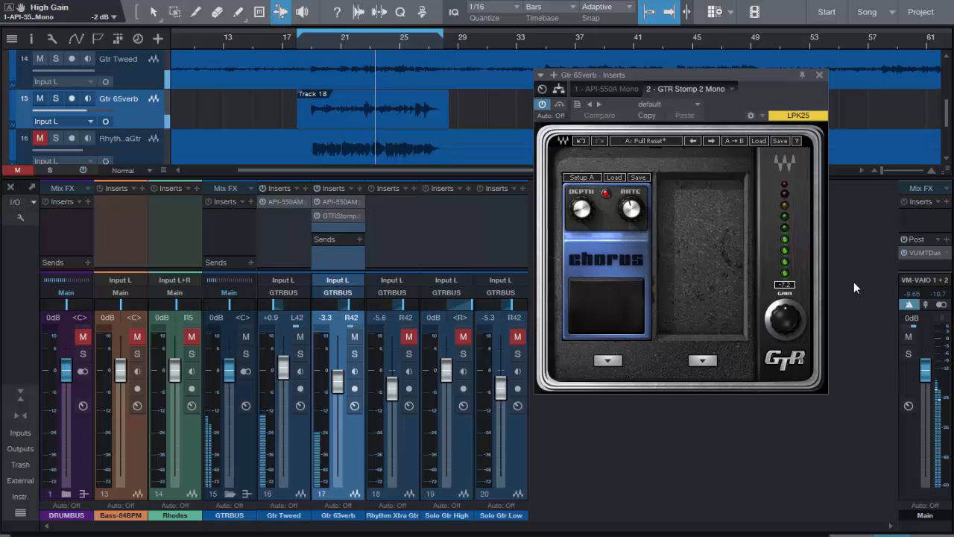
pyautogui.click(942, 305)
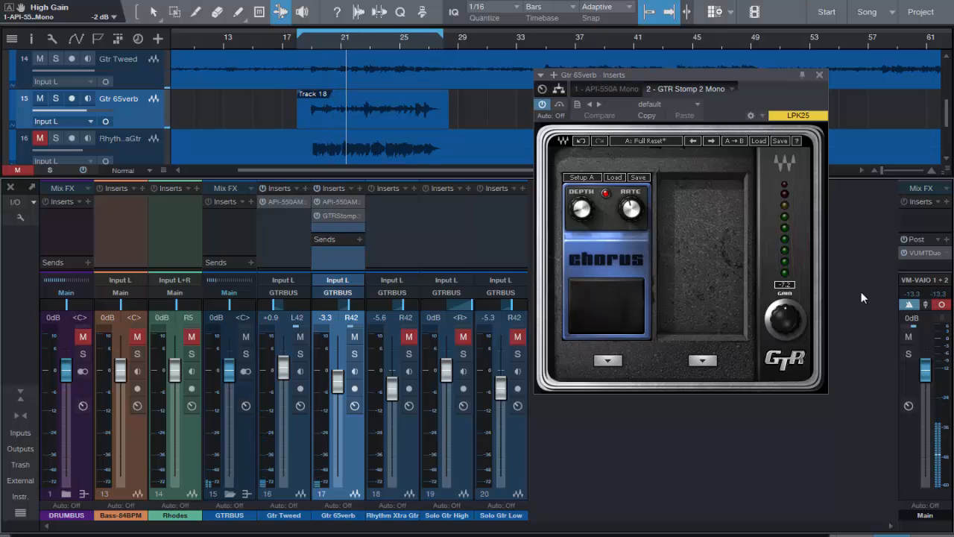
# - Replace the Chorus pedal in the first GTR Stomp slot with the Flanger
pyautogui.click(608, 362)
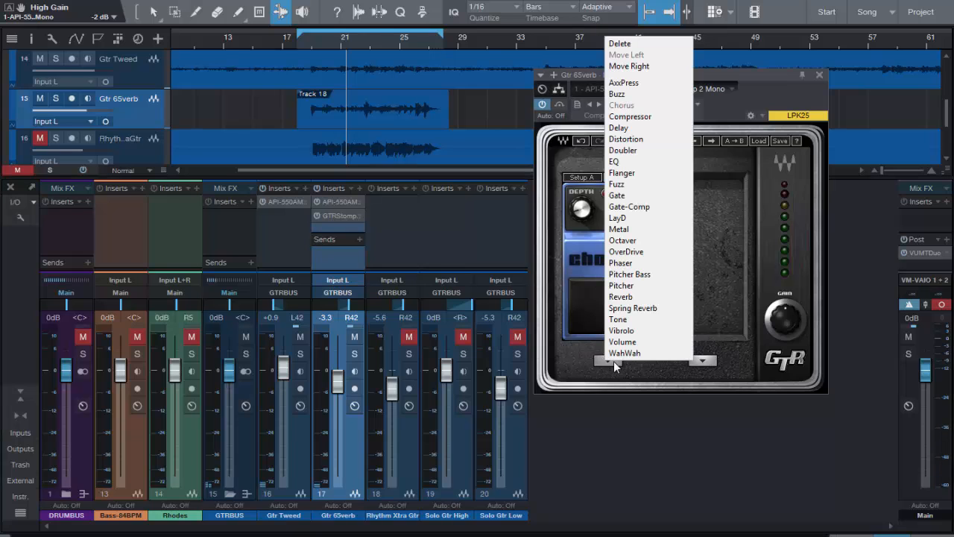
pyautogui.click(638, 174)
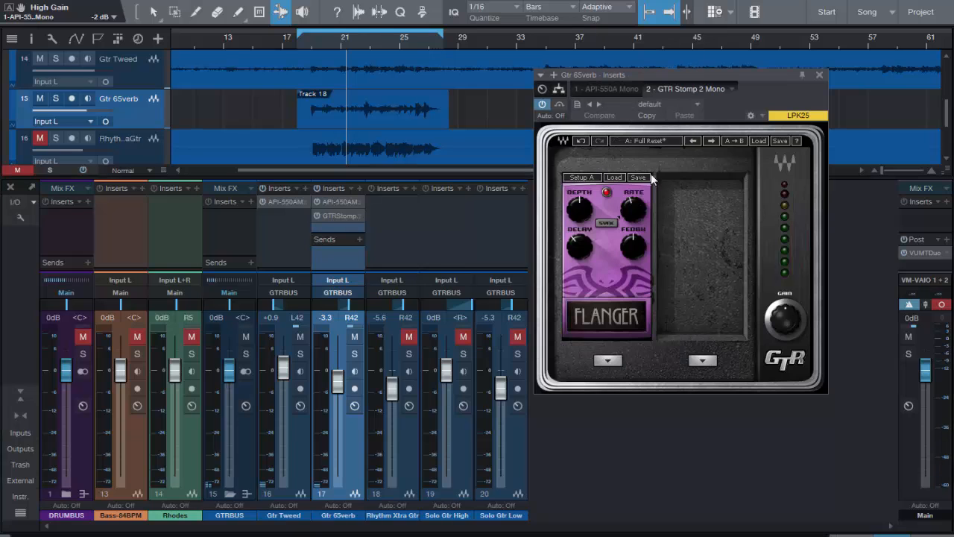
# - Enable Sync on the Flanger pedal, audition the guitars in mono, and return the Main output to stereo
pyautogui.click(604, 220)
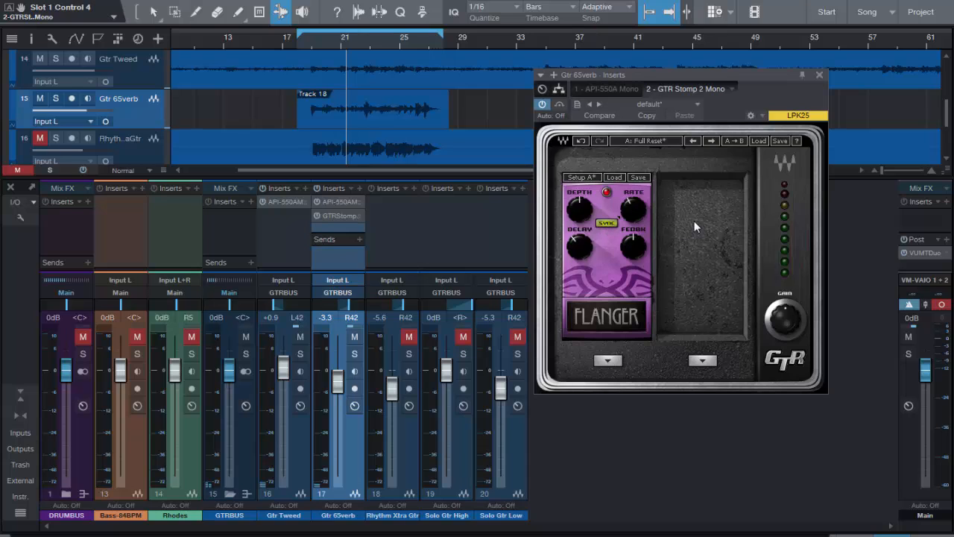
pyautogui.press('space')
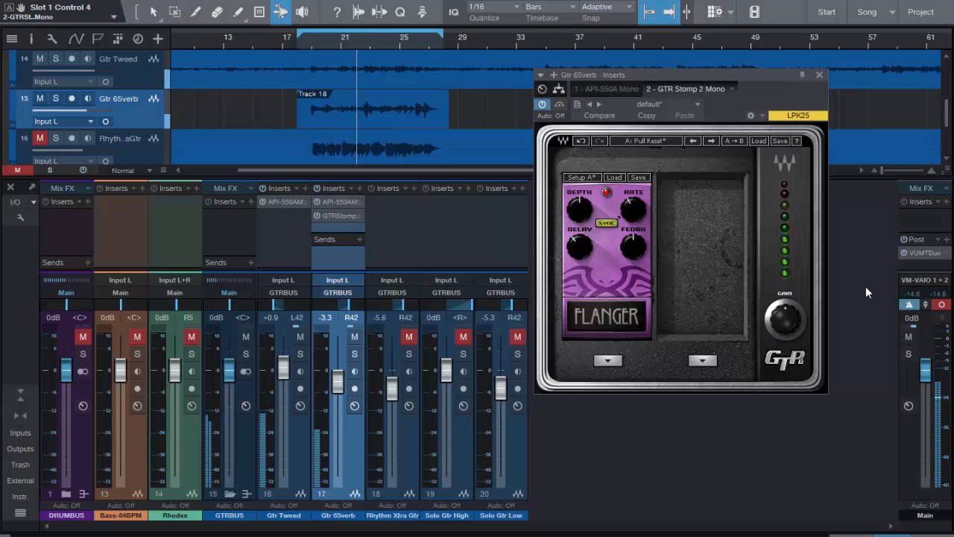
pyautogui.click(943, 305)
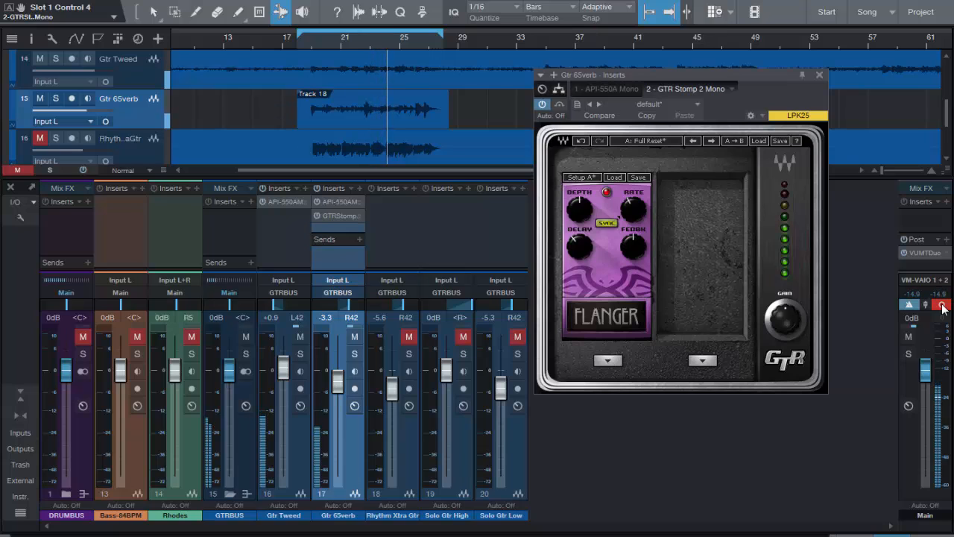
pyautogui.click(943, 306)
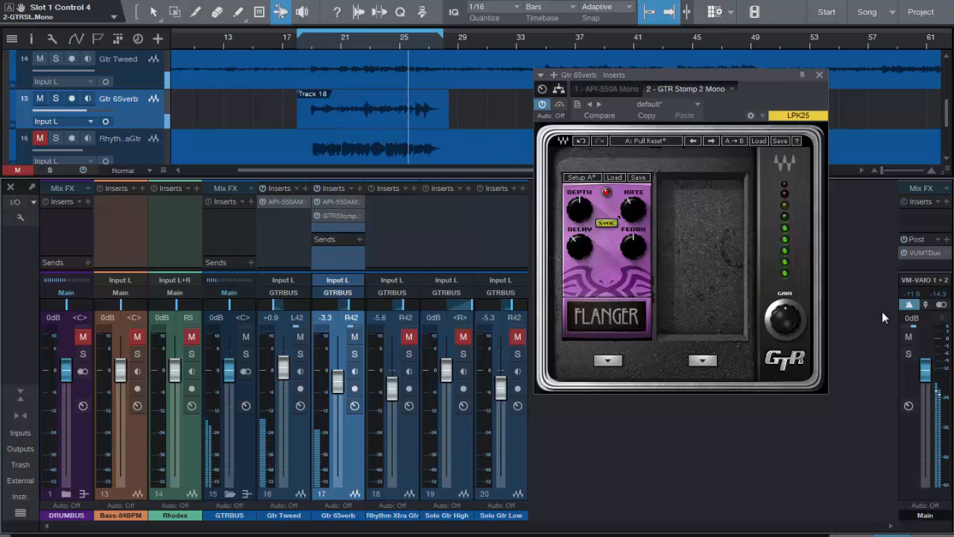
pyautogui.press('space')
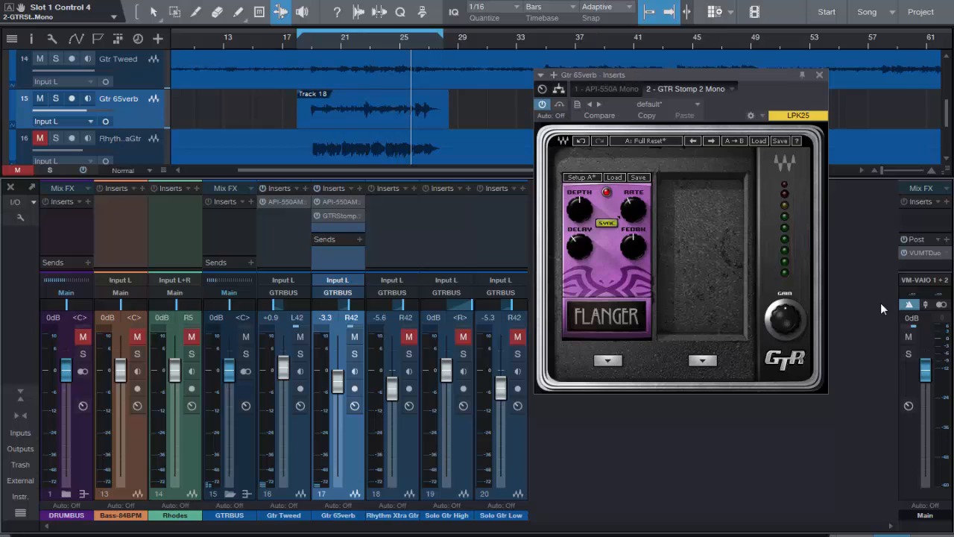
# - Replace the Flanger in the first GTR Stomp slot with the Doubler and audition the guitars in stereo and mono
pyautogui.click(608, 361)
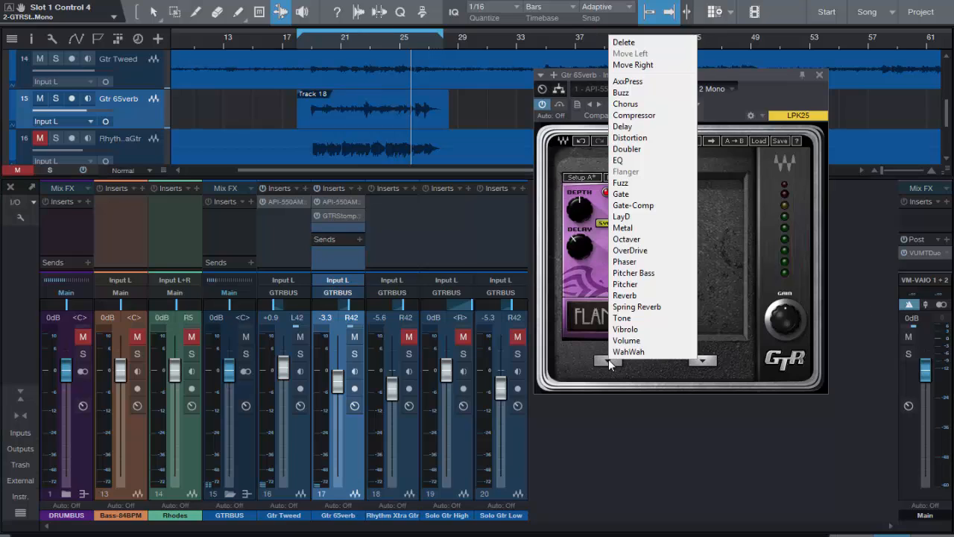
pyautogui.click(627, 149)
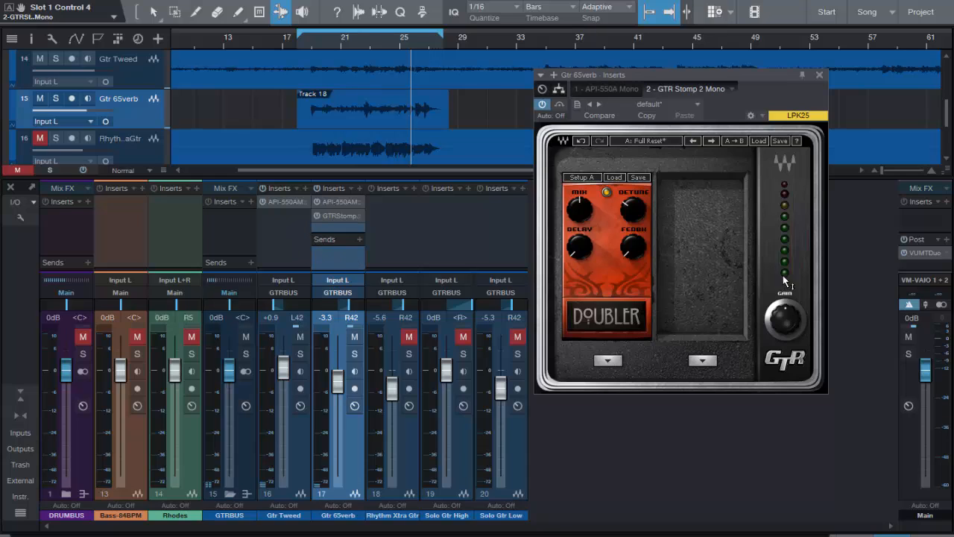
pyautogui.press('space')
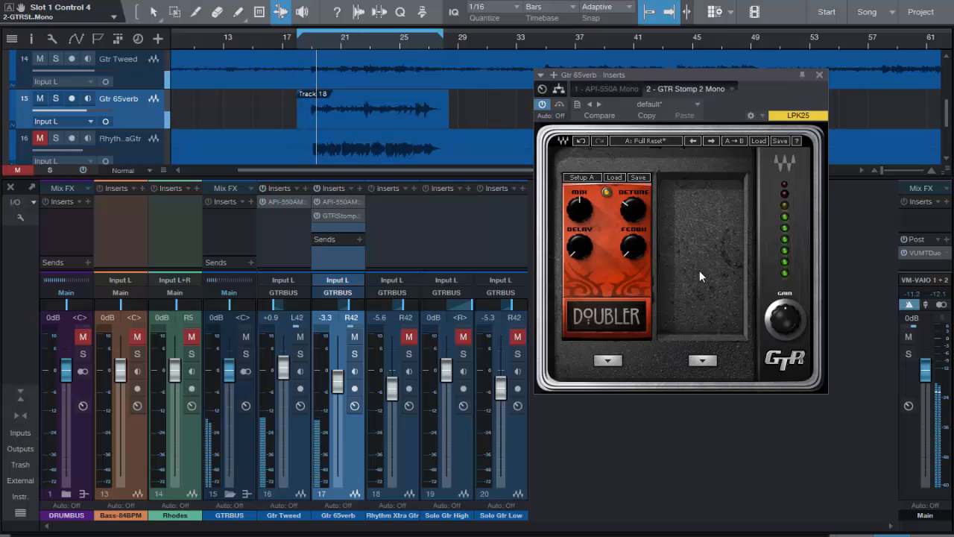
pyautogui.moveTo(632, 210)
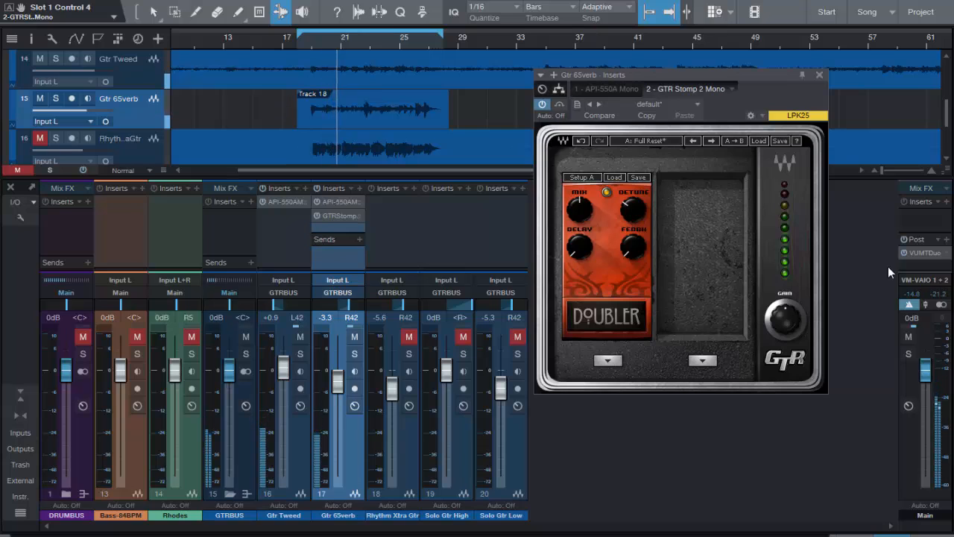
pyautogui.click(942, 305)
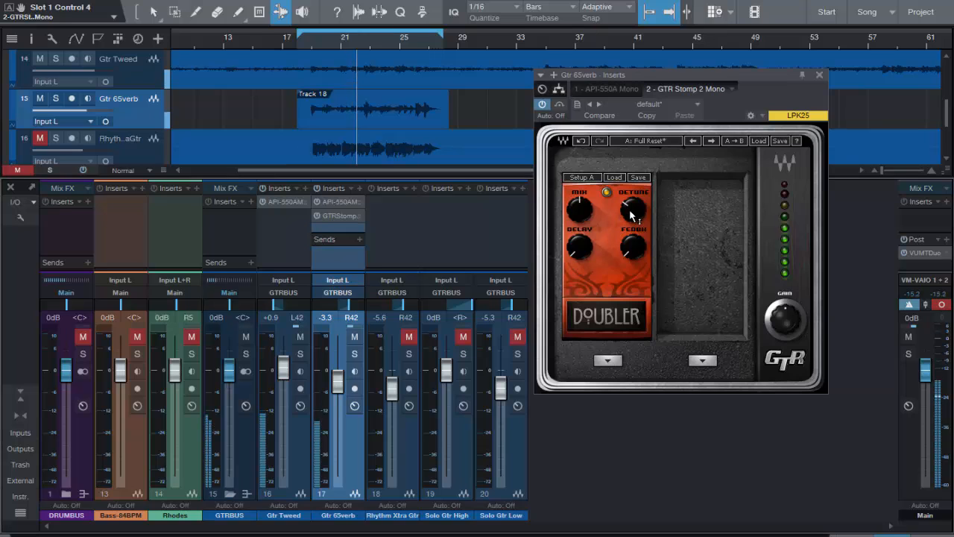
# - Set the Doubler's Detune to 15, audition the guitars, and return the Main output to stereo
pyautogui.moveTo(632, 215)
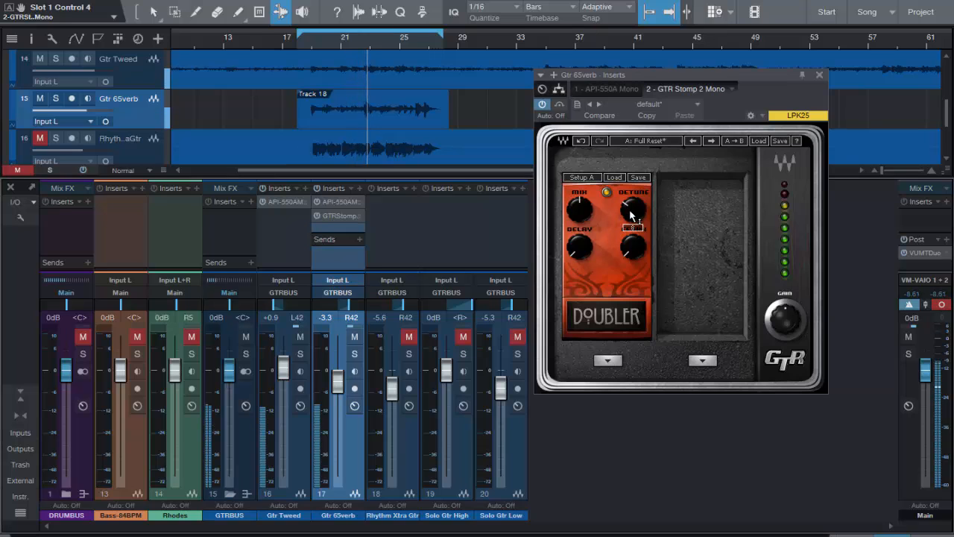
pyautogui.moveTo(631, 215); pyautogui.dragTo(631, 201)
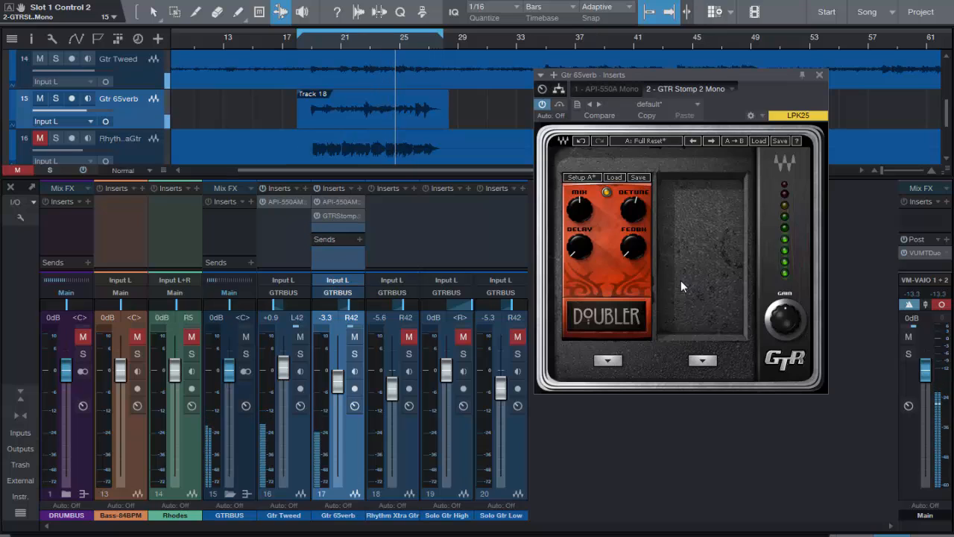
pyautogui.click(944, 307)
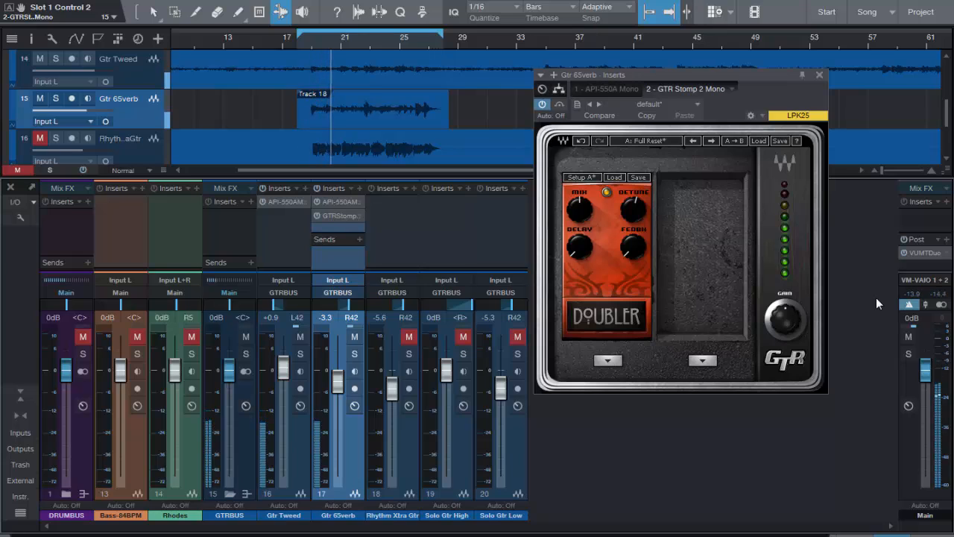
pyautogui.press('space')
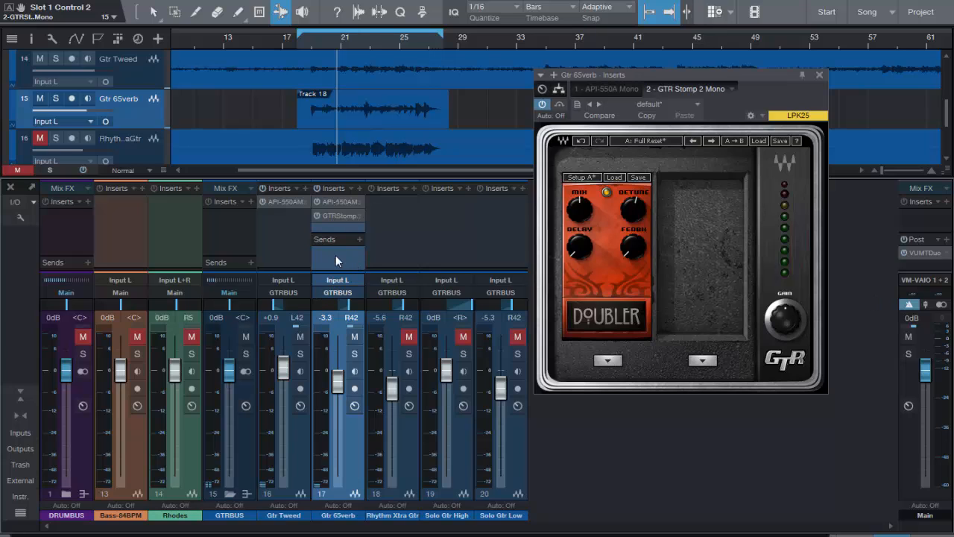
# - Show the track inspector, enlarge its event section, and select the Track 18 event on Gtr 65verb
pyautogui.click(31, 39)
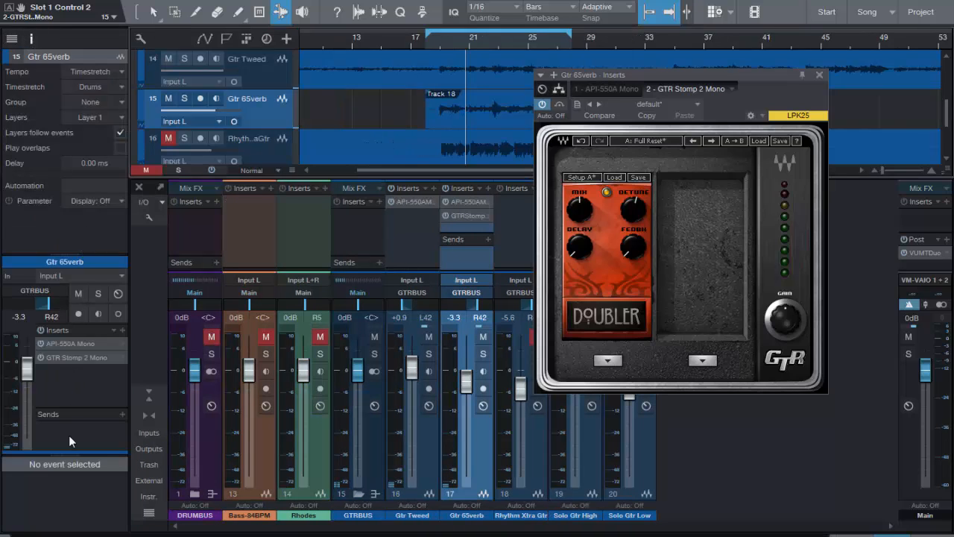
pyautogui.moveTo(79, 453); pyautogui.dragTo(88, 324)
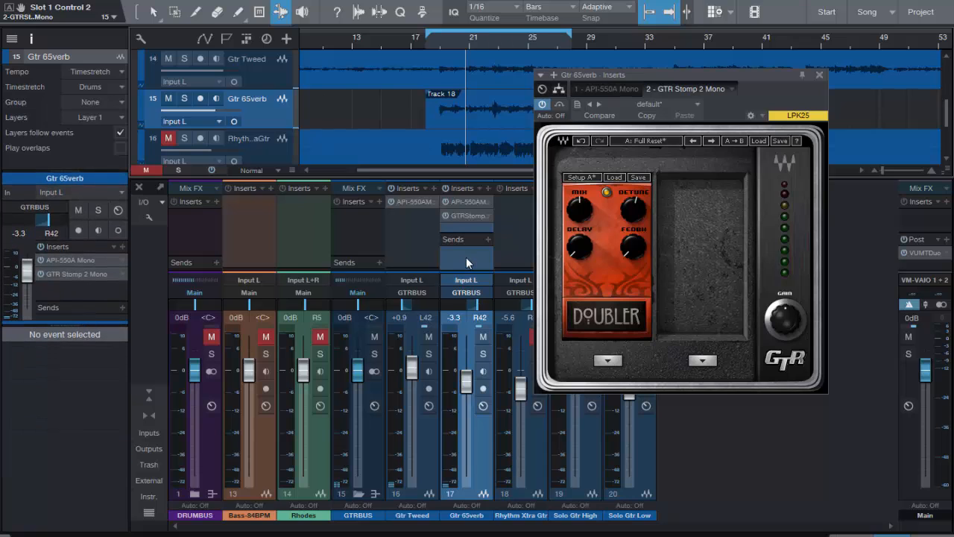
pyautogui.click(258, 112)
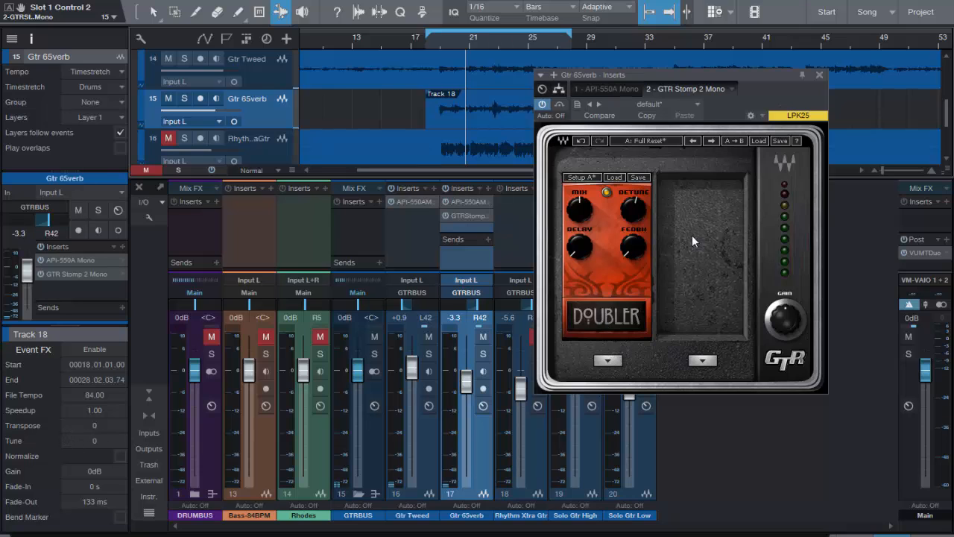
# - Close the plug-in window and remove GTR Stomp 2 Mono from the Gtr 65verb inserts
pyautogui.click(819, 75)
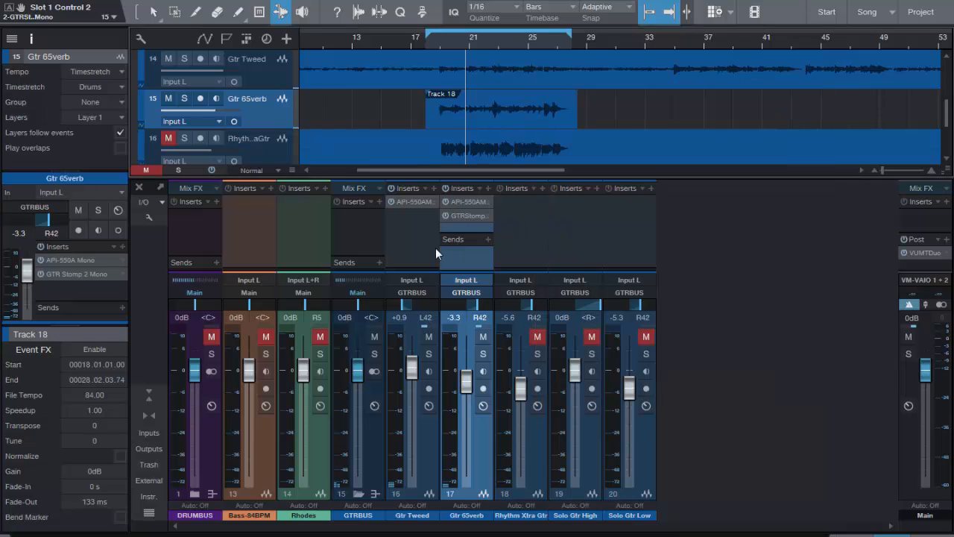
pyautogui.click(491, 216)
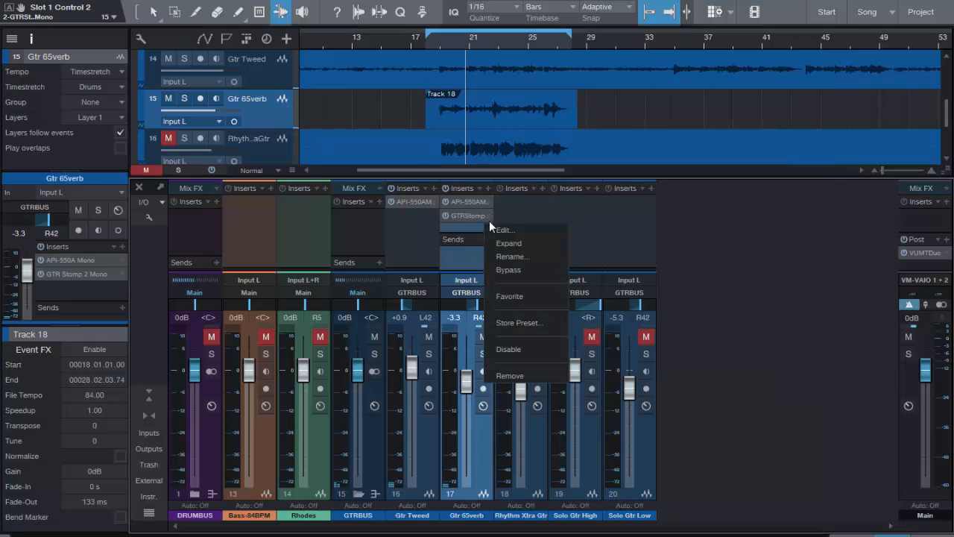
pyautogui.click(512, 377)
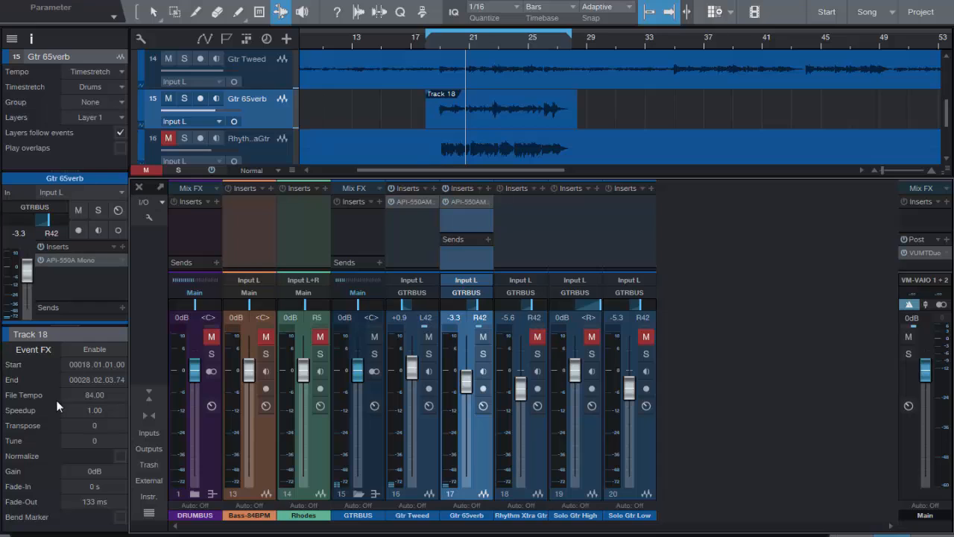
# - Set the Track 18 event's Tune to -3 and audition the guitars in stereo and mono
pyautogui.click(94, 440)
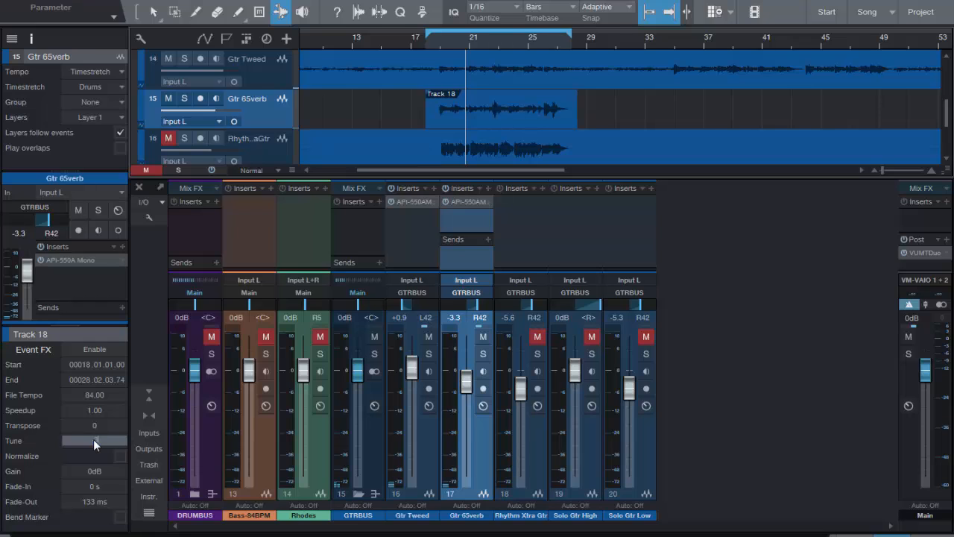
pyautogui.write('-3')
pyautogui.press('Return')
pyautogui.press('space')
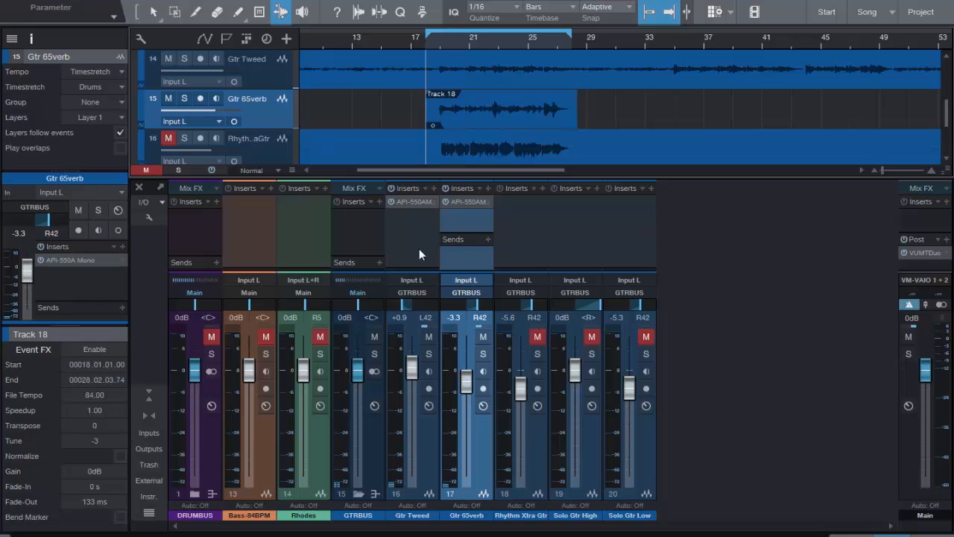
pyautogui.press('space')
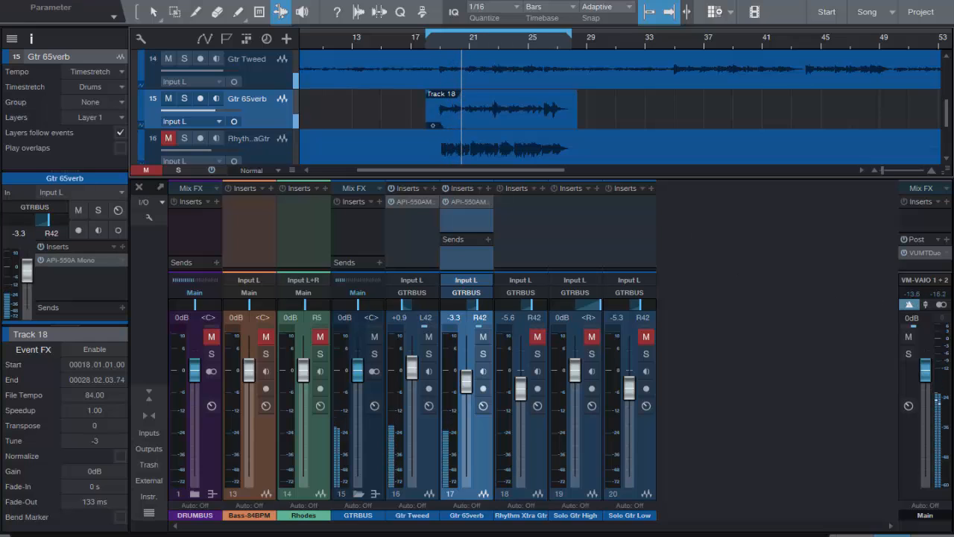
pyautogui.click(942, 305)
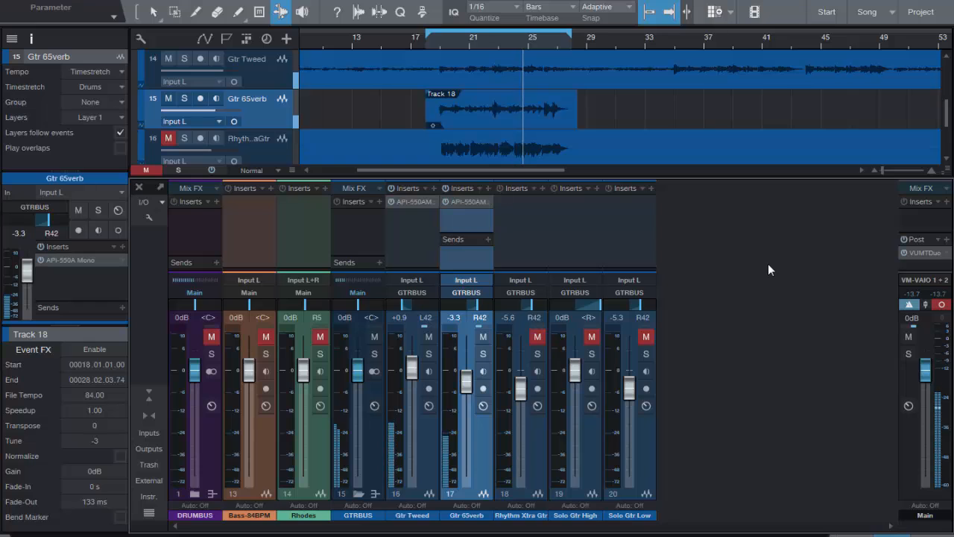
pyautogui.press('space')
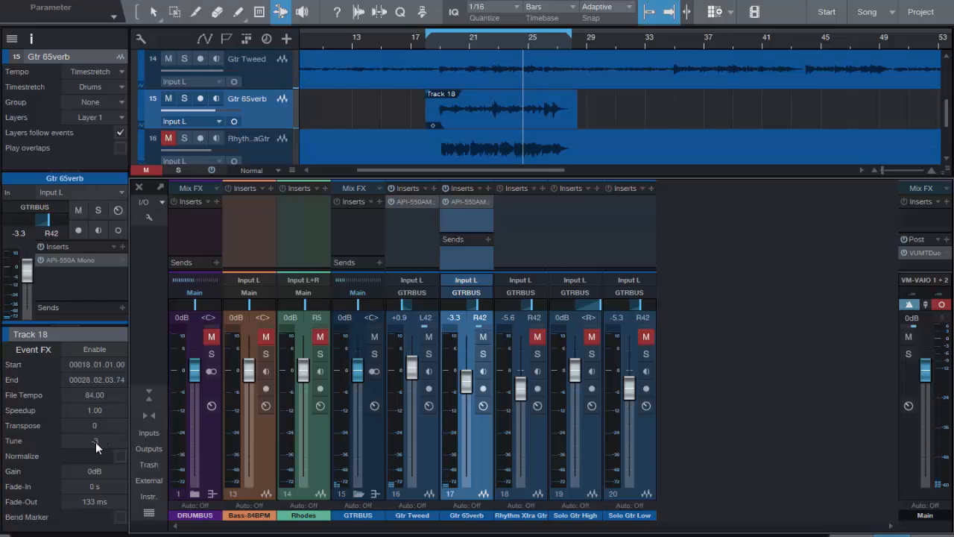
# - Set the Track 18 event's Tune to -9
pyautogui.click(95, 441)
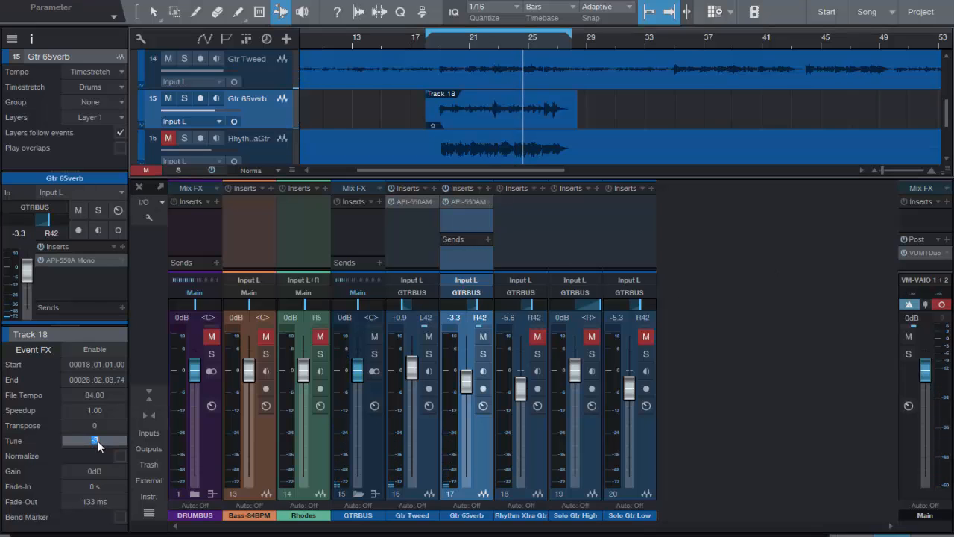
pyautogui.write('-9')
pyautogui.press('Return')
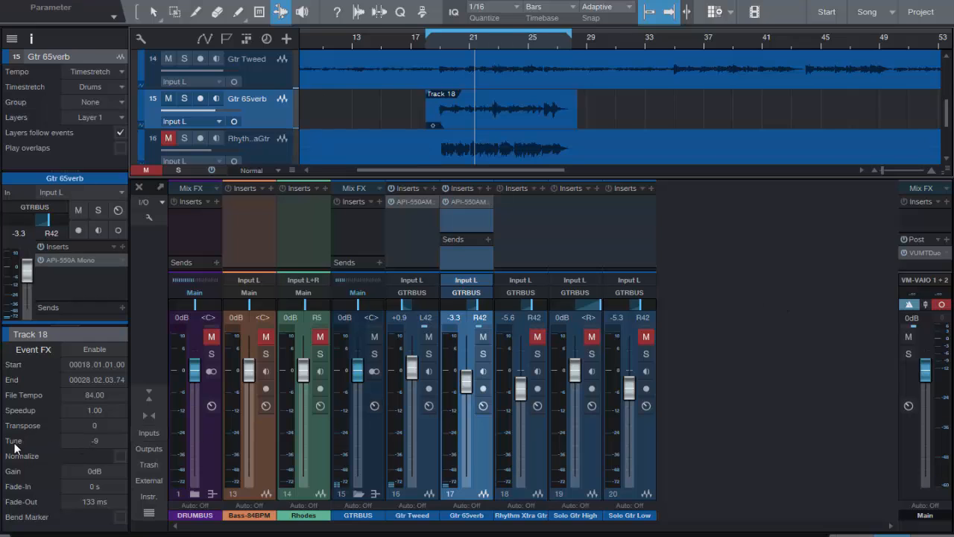
# - Set the Track 18 event's Tune to -12, audition the guitars in mono, and return the Main output to stereo
pyautogui.click(94, 440)
pyautogui.write('-12')
pyautogui.press('Return')
pyautogui.press('space')
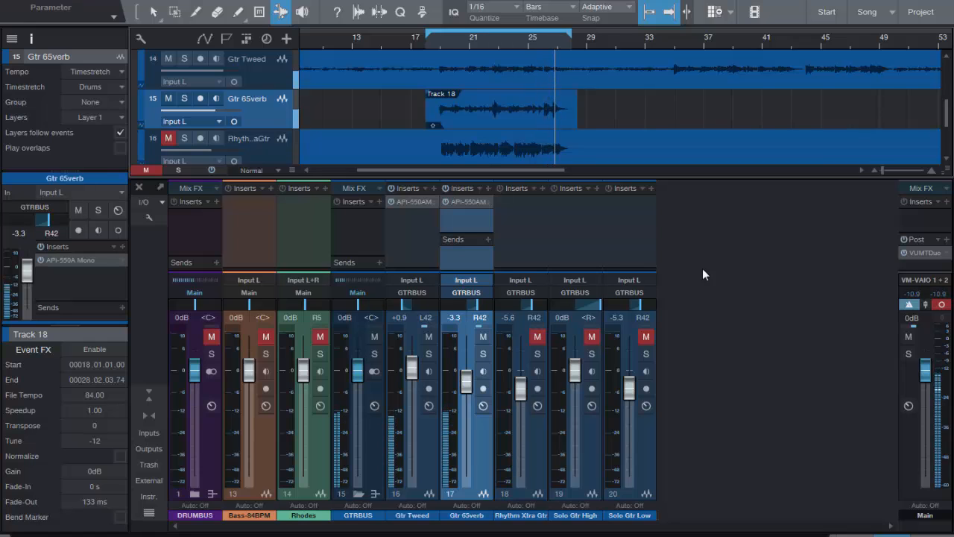
pyautogui.press('space')
pyautogui.click(942, 305)
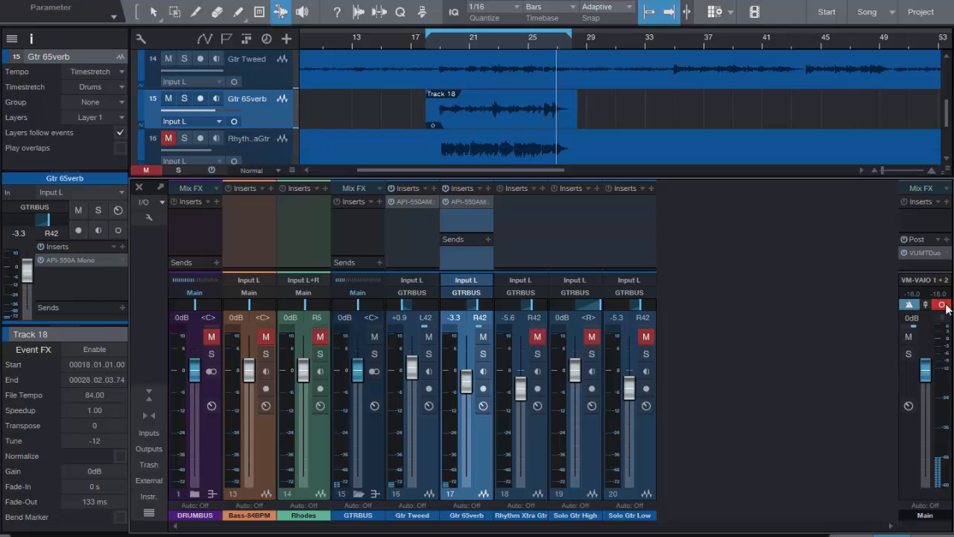
# - Reset the Track 18 event's Tune to 0 and hide the track inspector
pyautogui.click(92, 440)
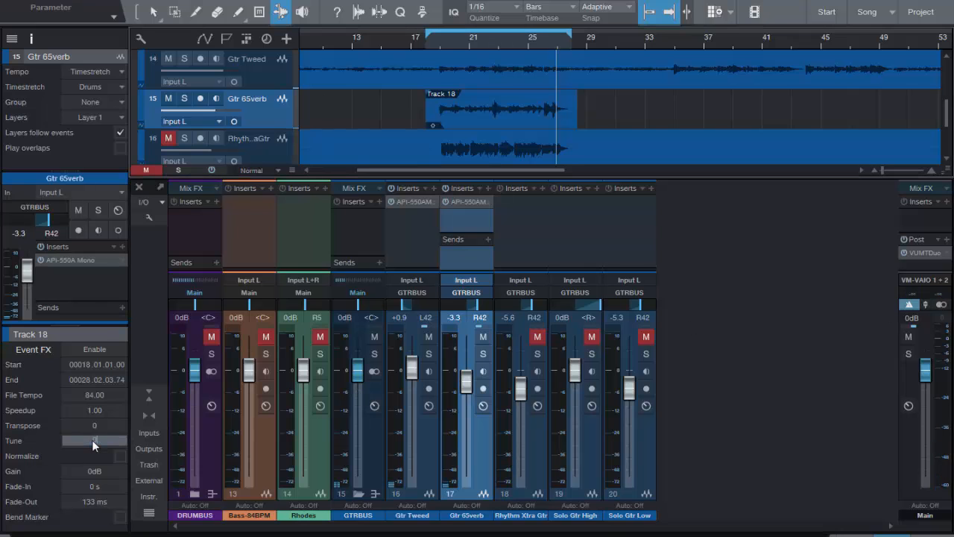
pyautogui.write('0')
pyautogui.press('Return')
pyautogui.click(31, 38)
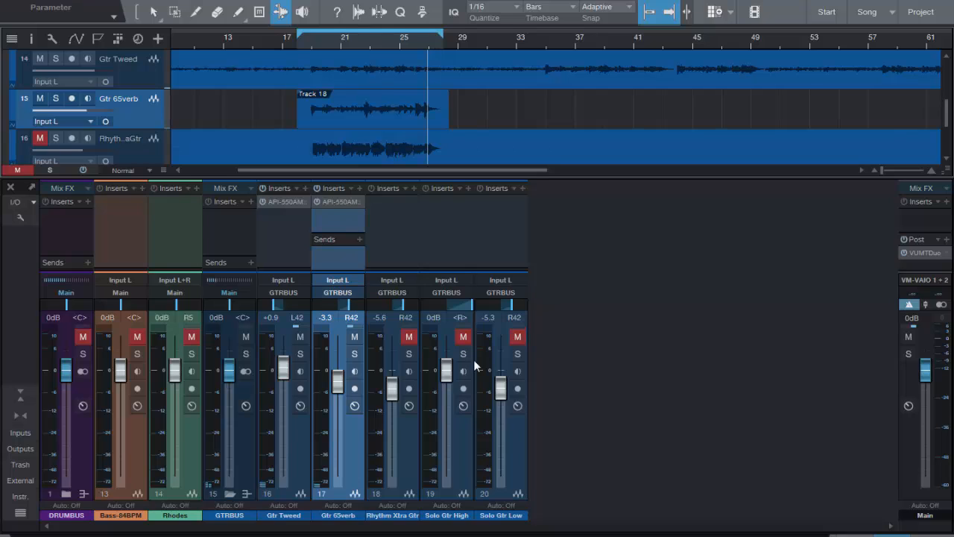
# - Mute Gtr 65verb, unmute Rhythm Xtra Gtr, and audition it against Gtr Tweed in stereo
pyautogui.click(355, 336)
pyautogui.click(410, 338)
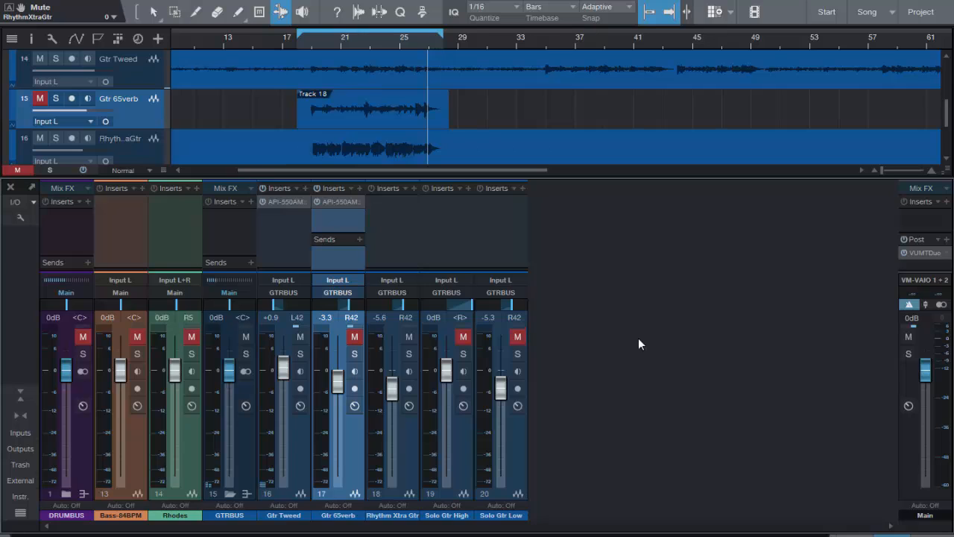
pyautogui.press('space')
pyautogui.press('space')
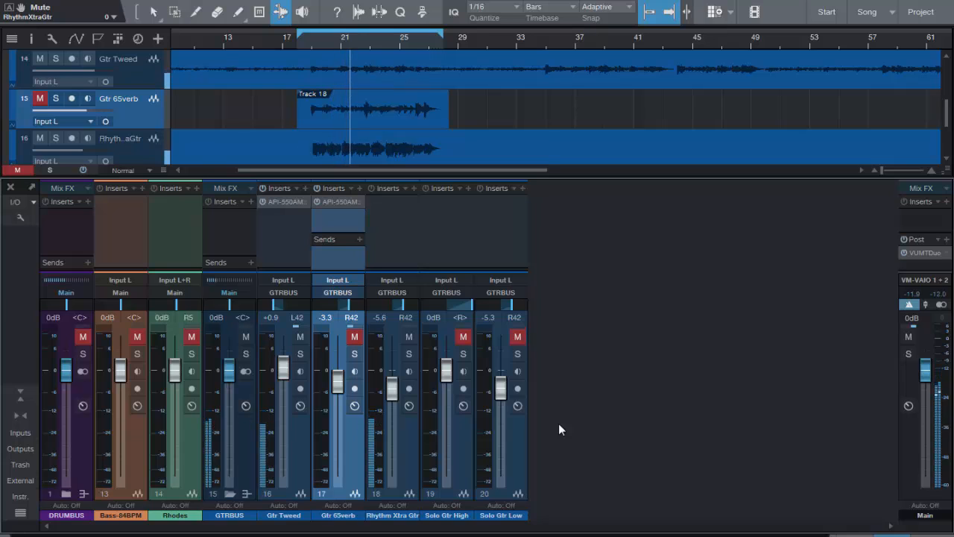
pyautogui.press('space')
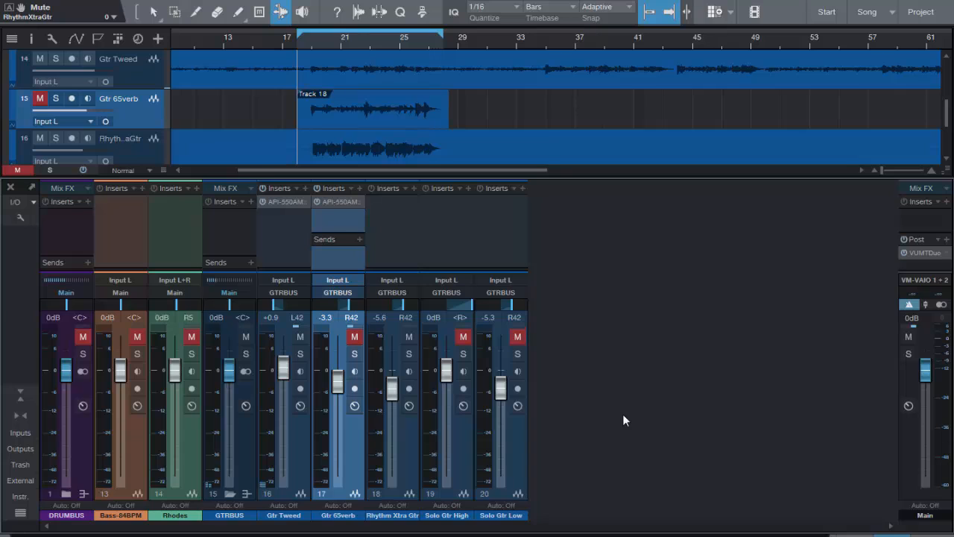
pyautogui.press('space')
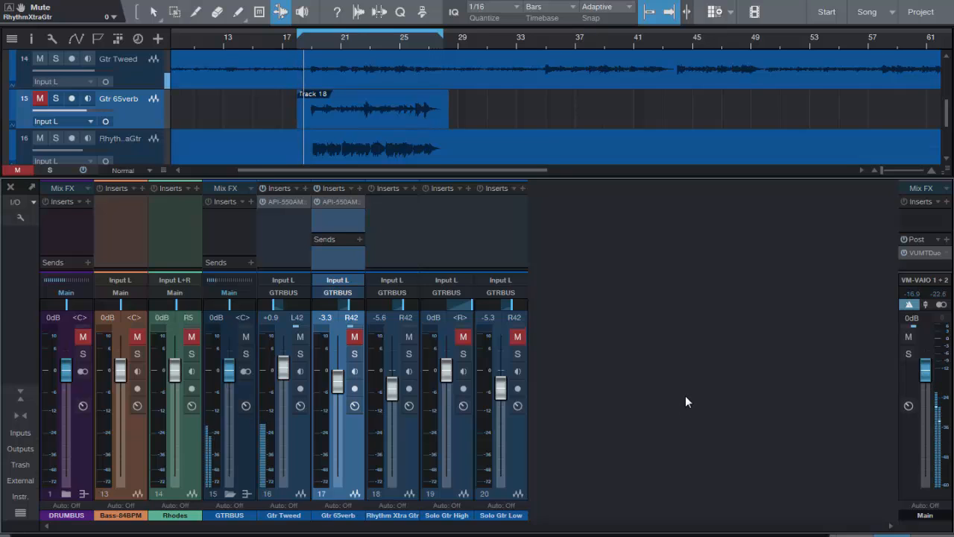
# - Audition Rhythm Xtra Gtr against Gtr Tweed in mono, and swap it for Solo Gtr High using their mutes
pyautogui.click(941, 305)
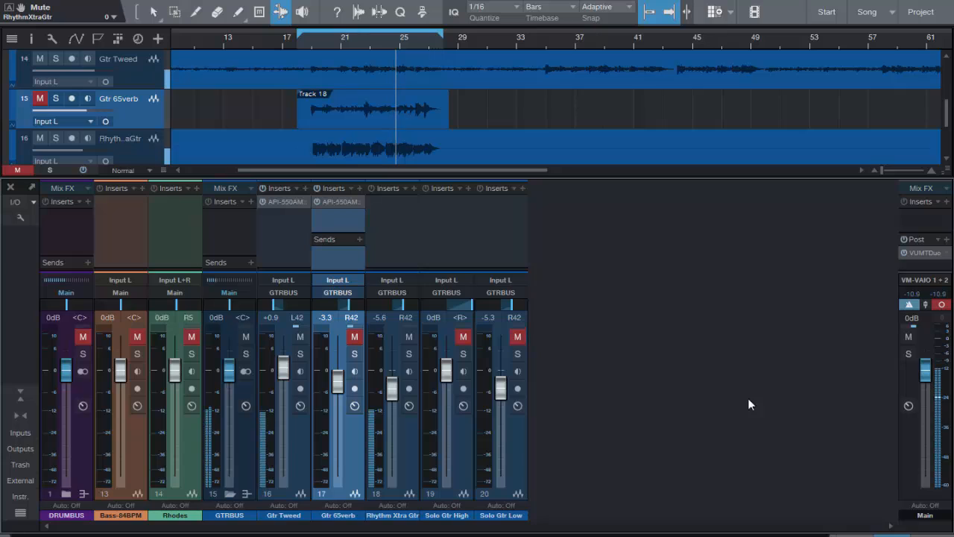
pyautogui.press('space')
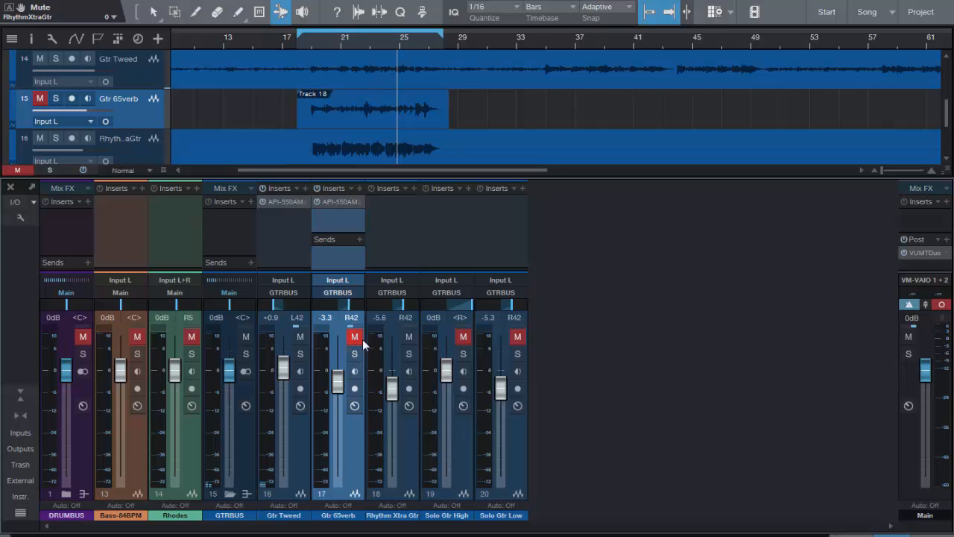
pyautogui.click(409, 336)
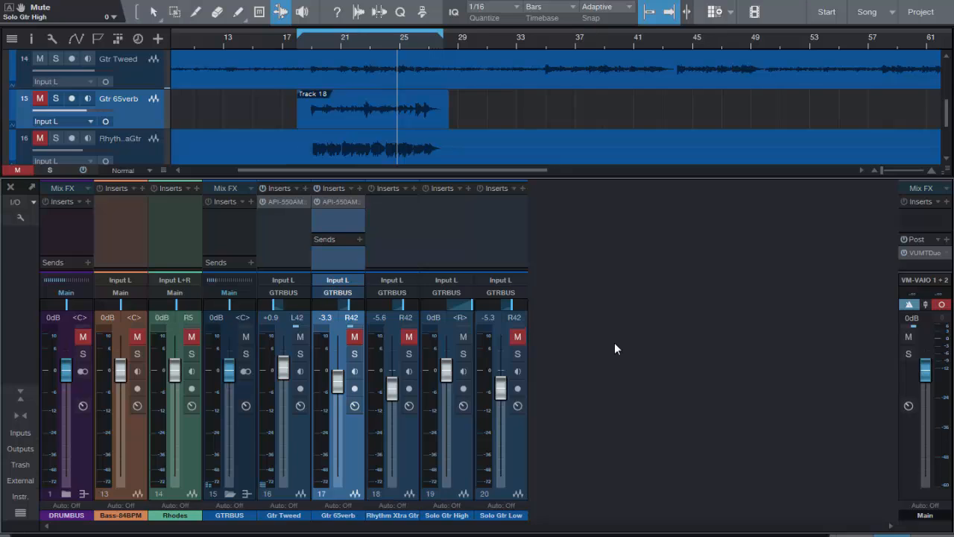
# - Audition Solo Gtr High against Gtr Tweed in stereo and in mono, setting its fader to +0.9 dB
pyautogui.click(942, 305)
pyautogui.press('space')
pyautogui.press('space')
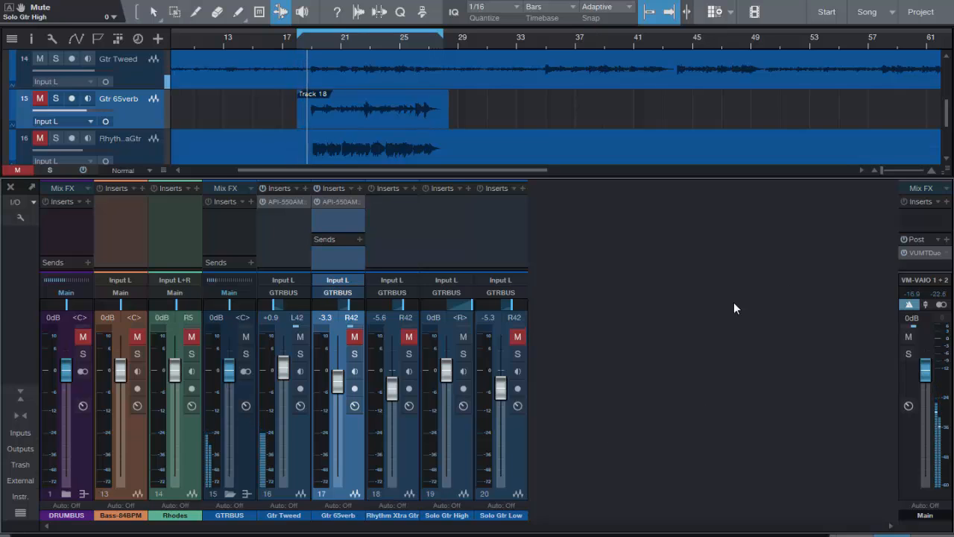
pyautogui.click(942, 305)
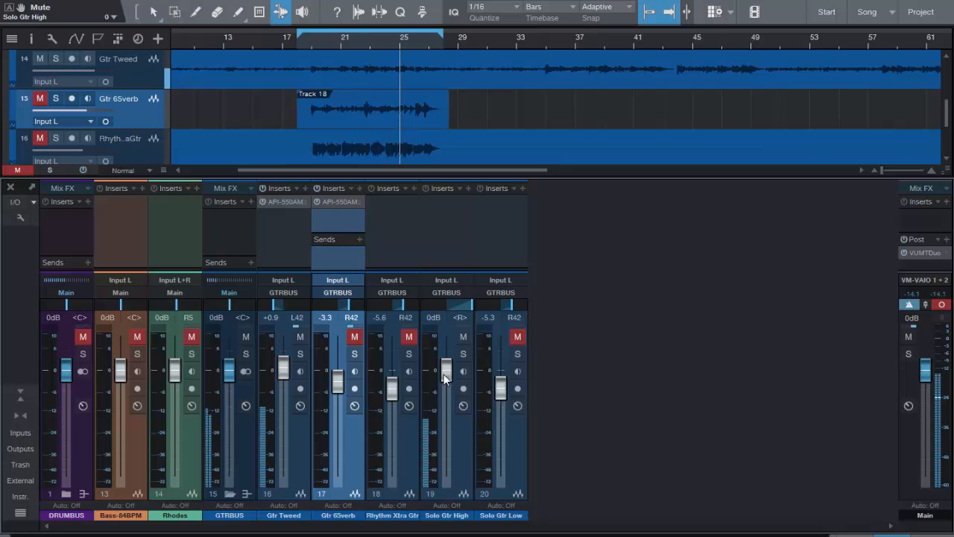
pyautogui.moveTo(446, 375); pyautogui.dragTo(446, 369)
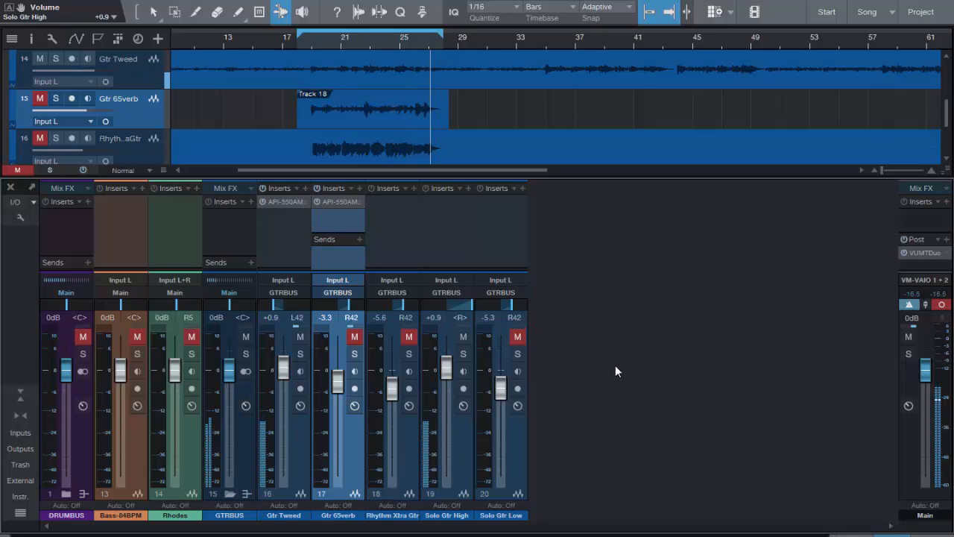
# - Swap Solo Gtr High for Solo Gtr Low and audition it in stereo and mono, setting its fader to -5.0 dB
pyautogui.click(462, 338)
pyautogui.click(519, 338)
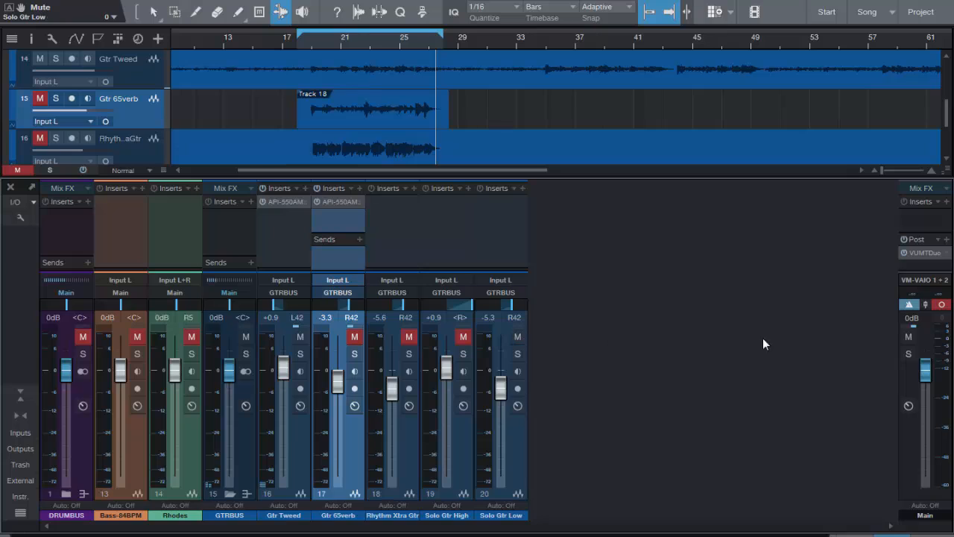
pyautogui.click(942, 304)
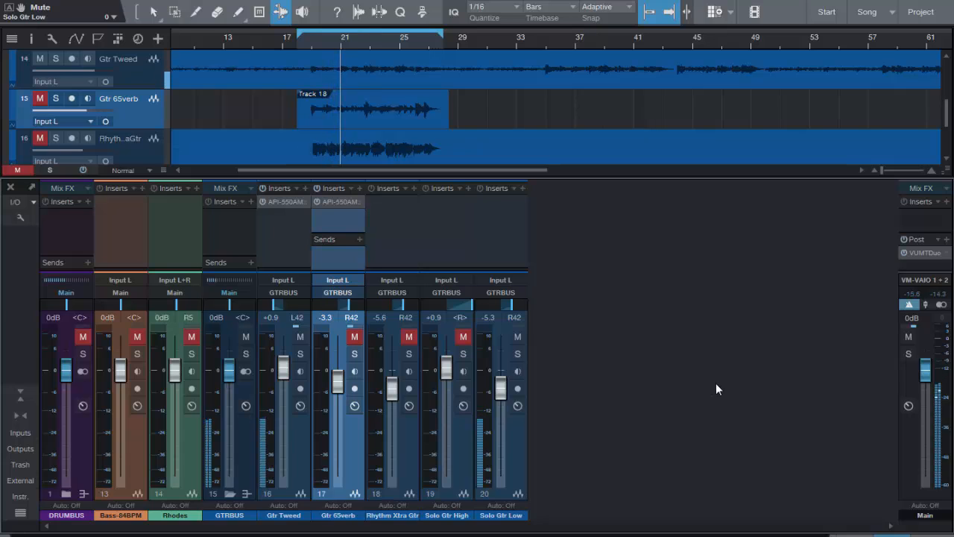
pyautogui.click(941, 305)
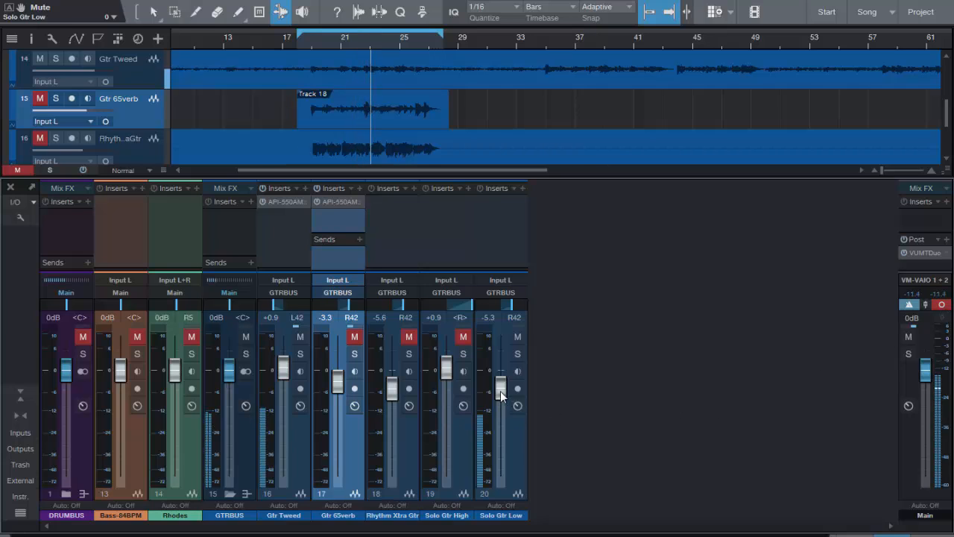
pyautogui.moveTo(501, 389); pyautogui.dragTo(501, 387)
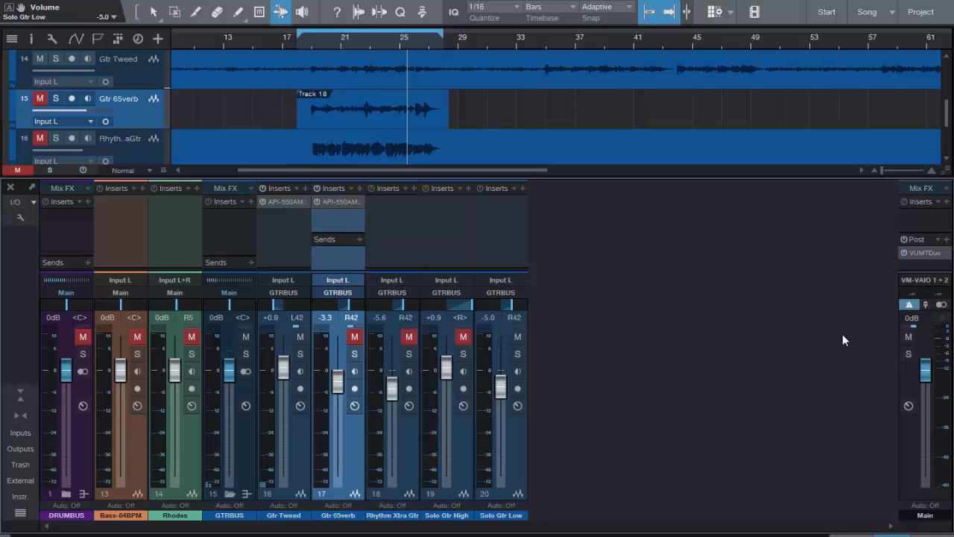
pyautogui.press('space')
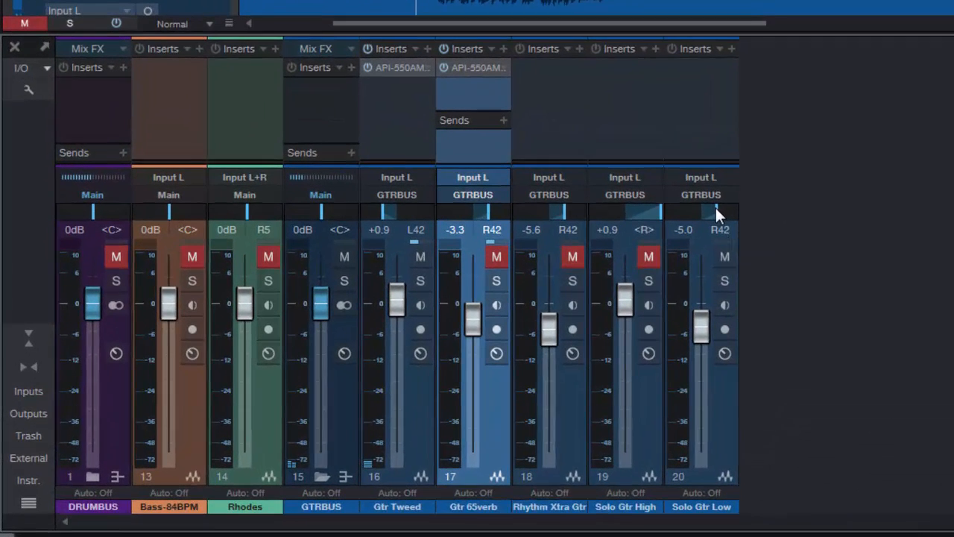
# - Pan Solo Gtr Low hard left and unmute Solo Gtr High, Rhythm Xtra Gtr and Gtr 65verb
pyautogui.moveTo(514, 306); pyautogui.dragTo(457, 309)
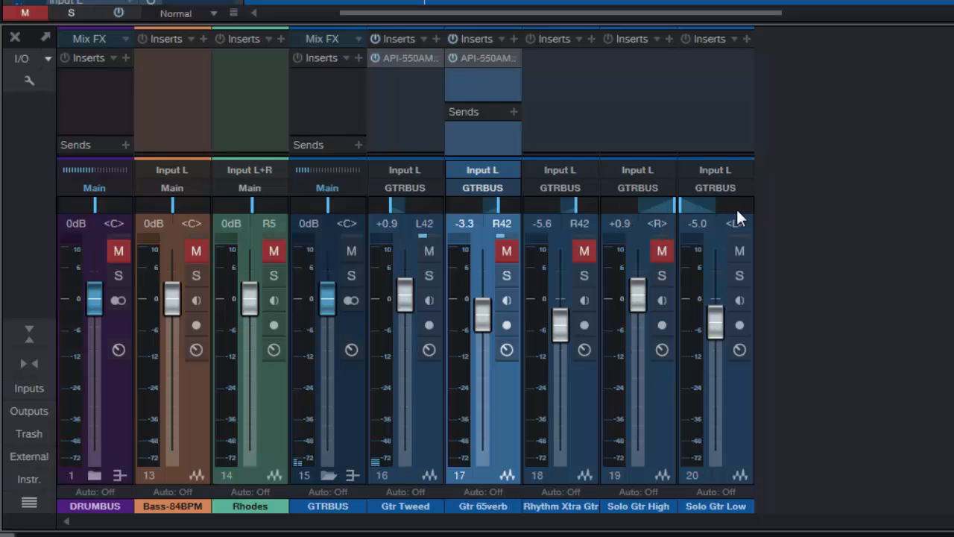
pyautogui.click(662, 251)
pyautogui.click(587, 253)
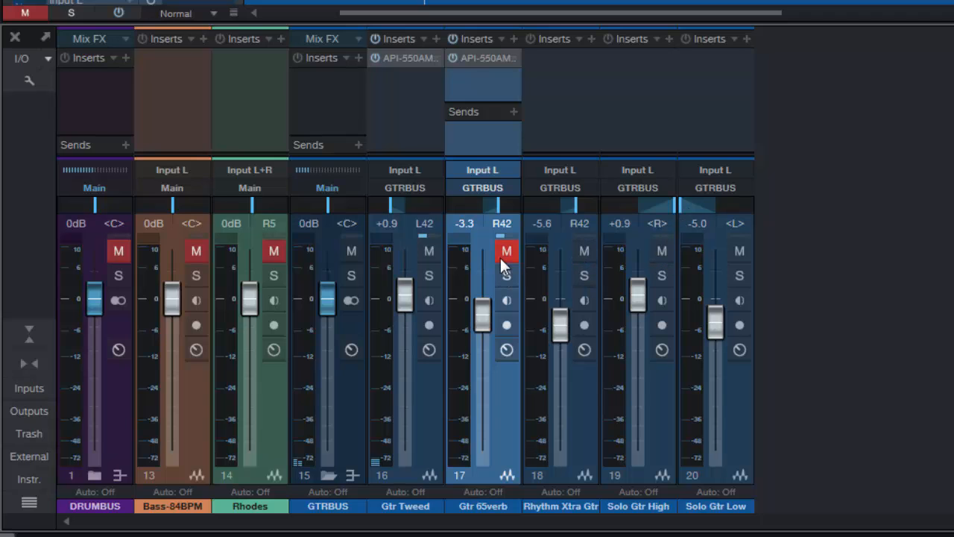
pyautogui.click(507, 253)
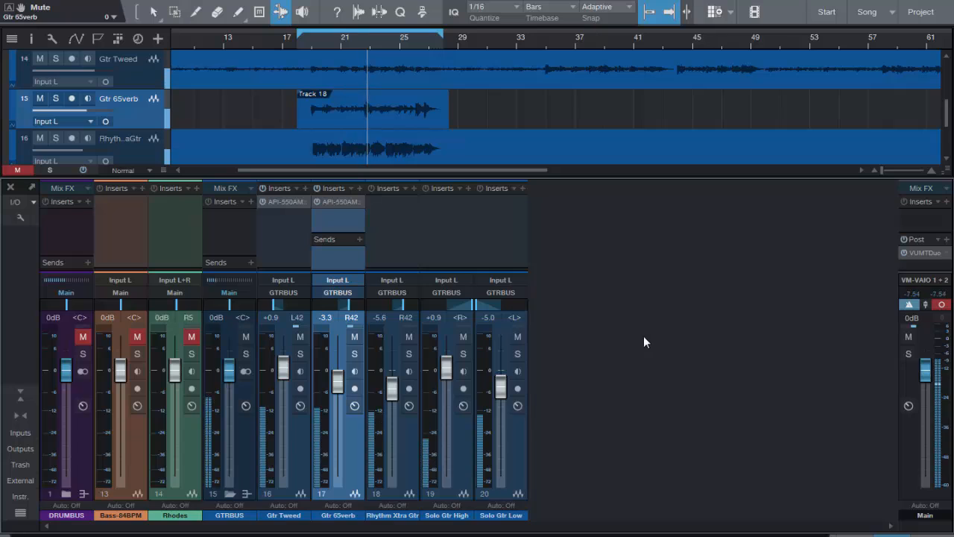
# - During mono playback of all guitars, briefly solo Solo Gtr Low, Solo Gtr High and Rhythm Xtra Gtr in turn
pyautogui.click(518, 355)
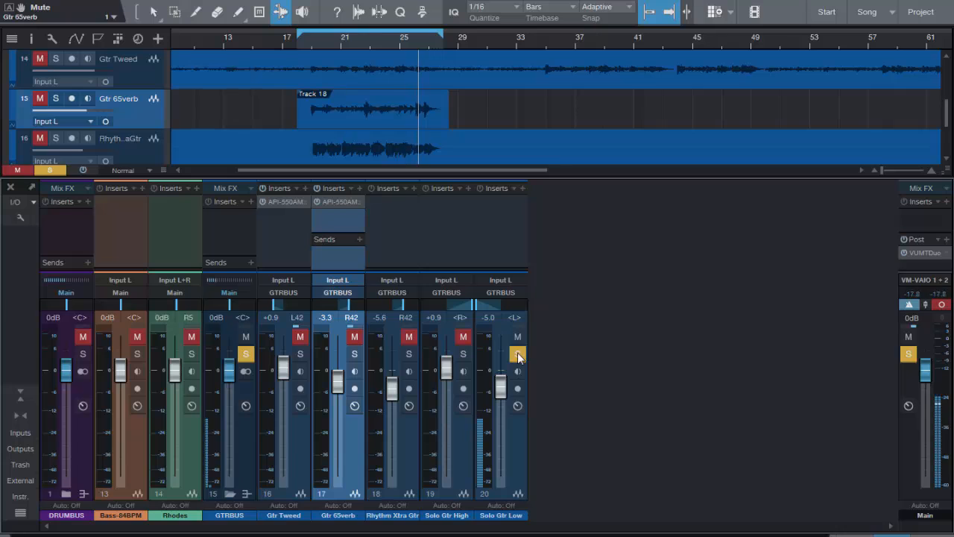
pyautogui.click(517, 355)
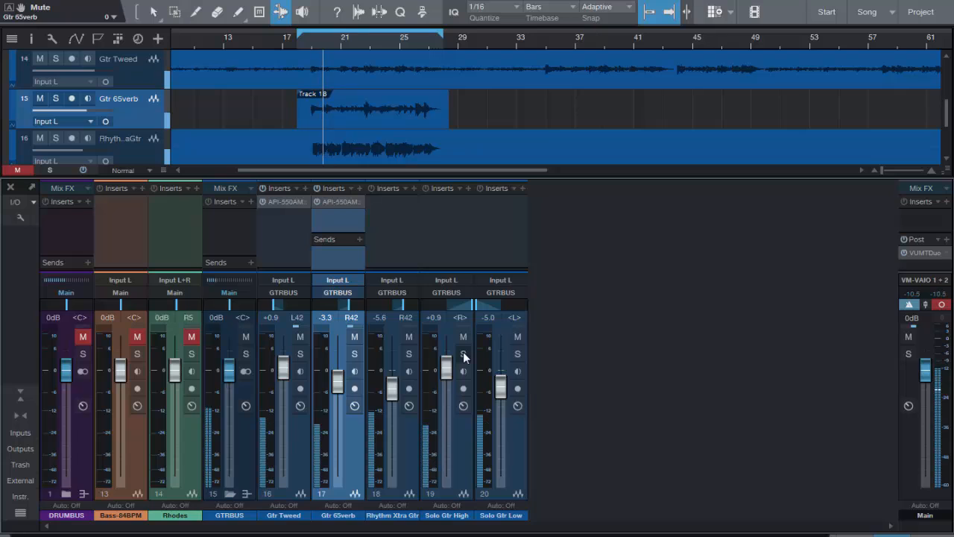
pyautogui.click(463, 355)
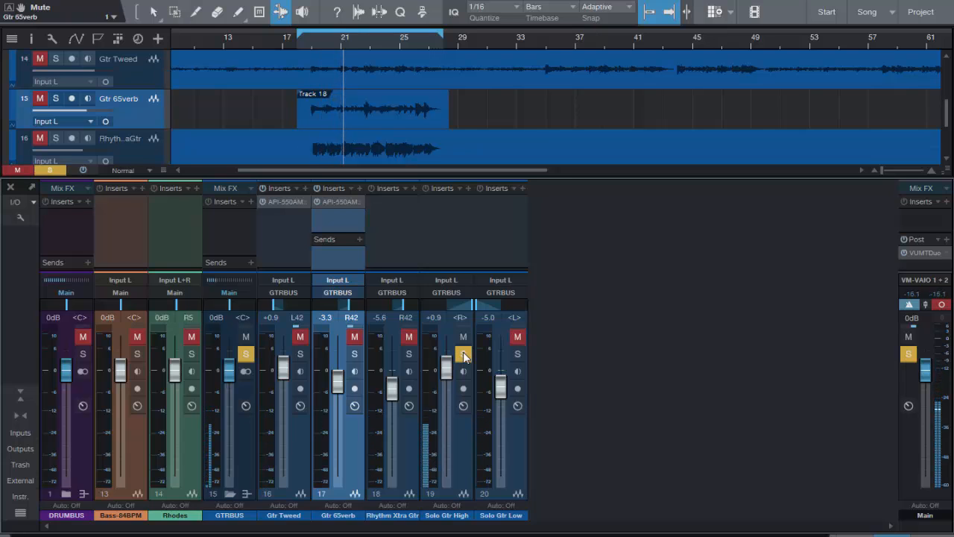
pyautogui.click(463, 355)
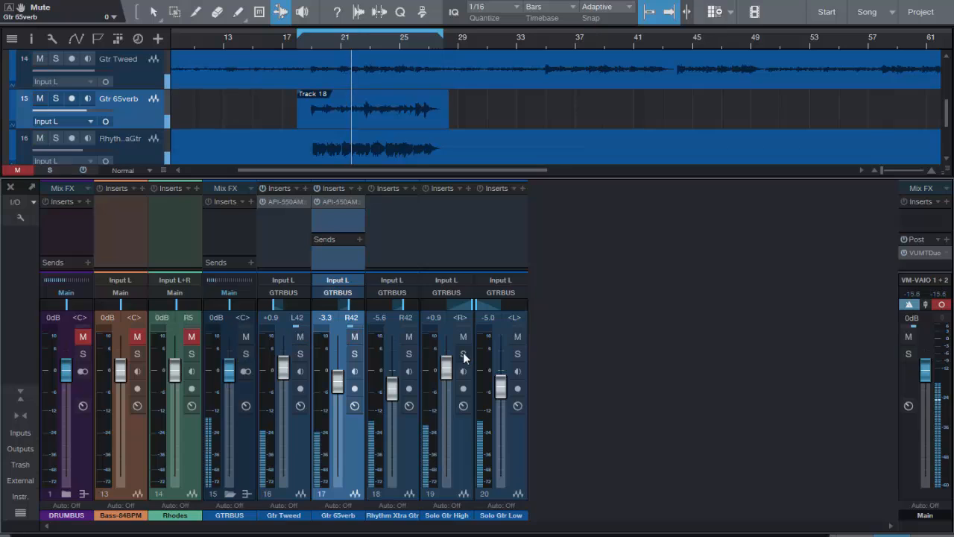
pyautogui.click(408, 354)
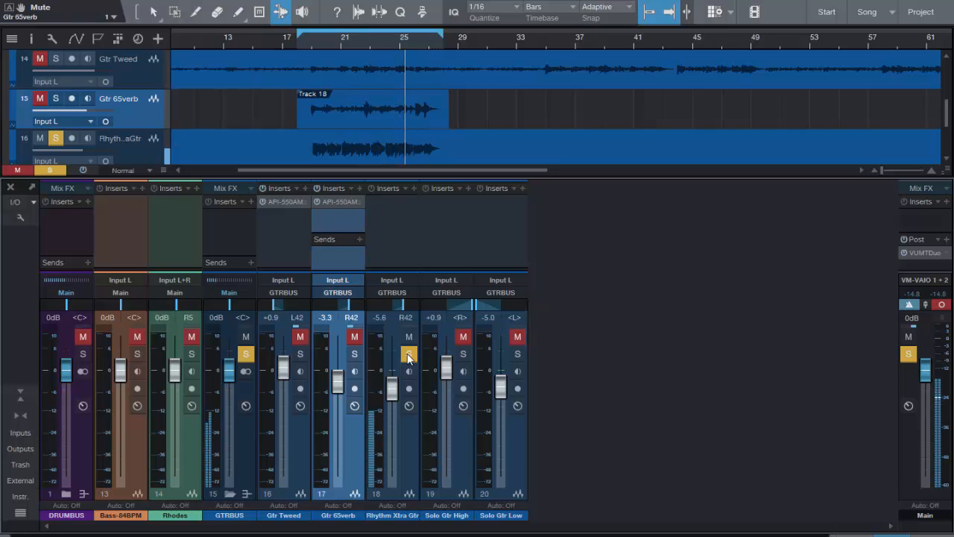
pyautogui.click(408, 353)
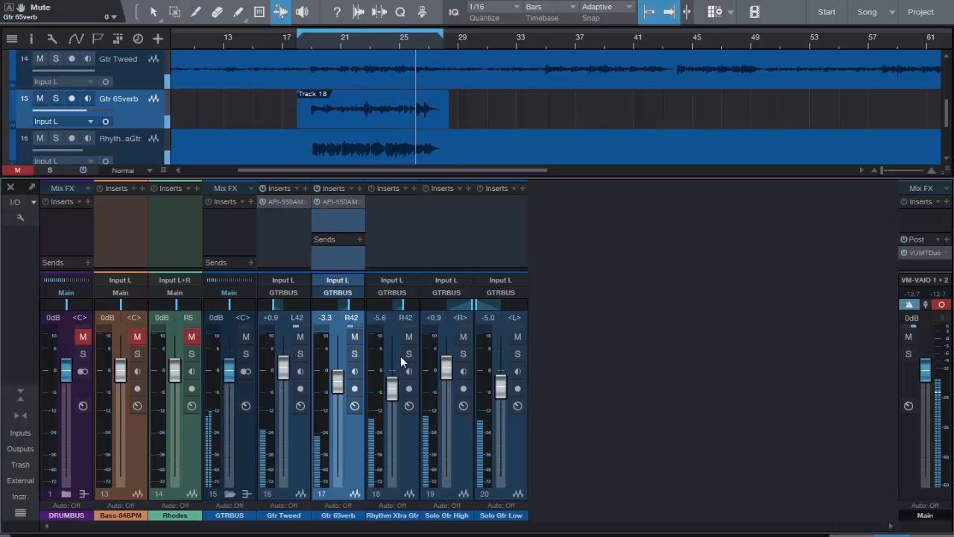
# - Mute Gtr 65verb, return the Main output to stereo, and unmute Bass-84BPM and DRUMBUS to hear the guitars in context
pyautogui.click(354, 336)
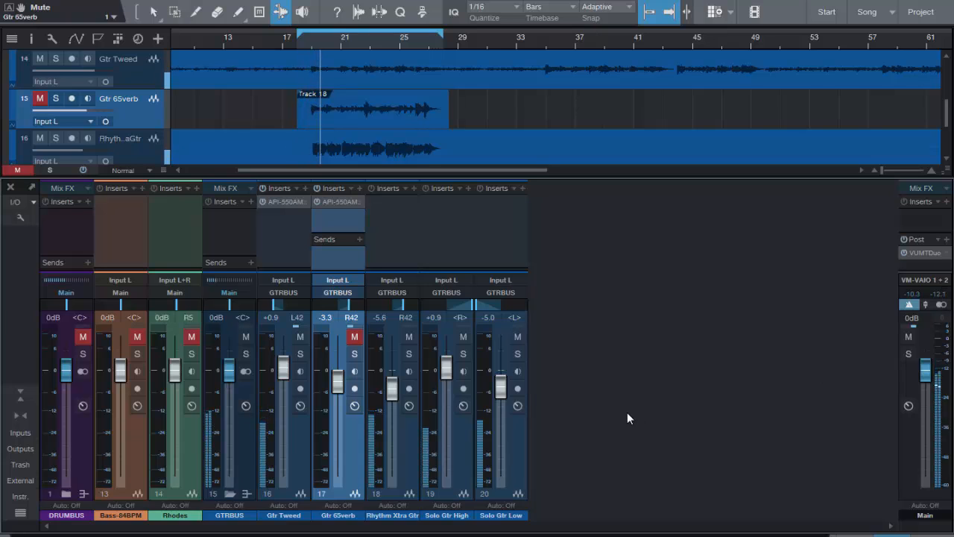
pyautogui.click(136, 339)
pyautogui.click(83, 337)
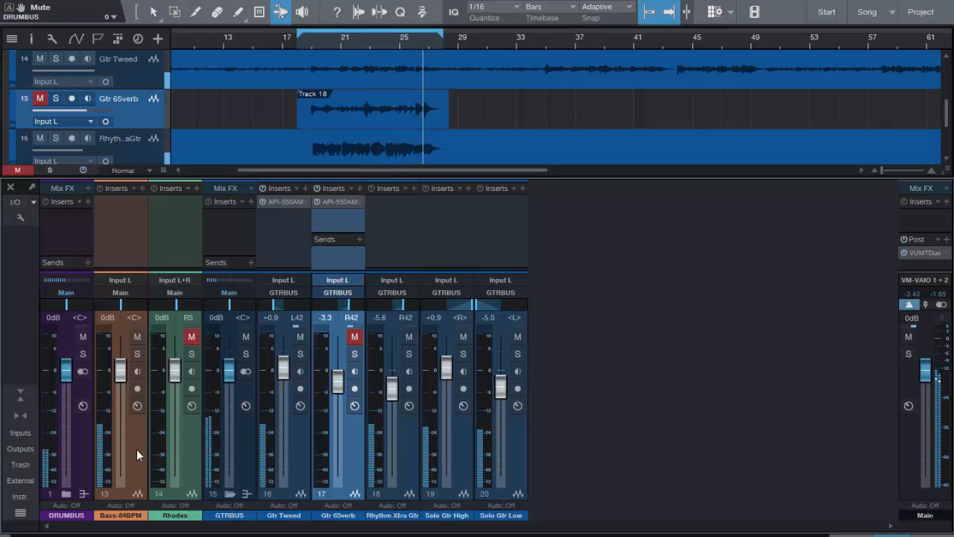
# - Mute DRUMBUS, Bass-84BPM, Solo Gtr High and Solo Gtr Low, leaving Gtr Tweed and Rhythm Xtra Gtr active
pyautogui.click(83, 337)
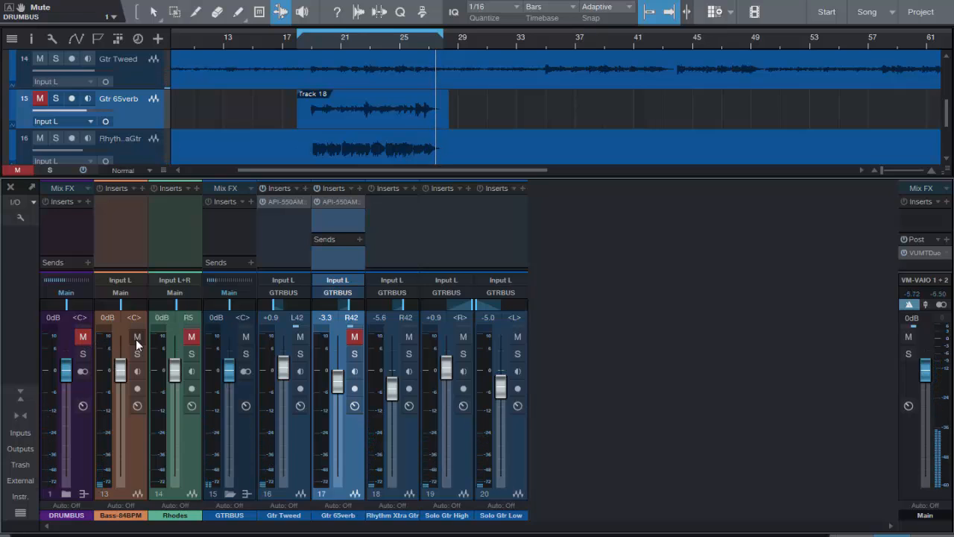
pyautogui.click(137, 337)
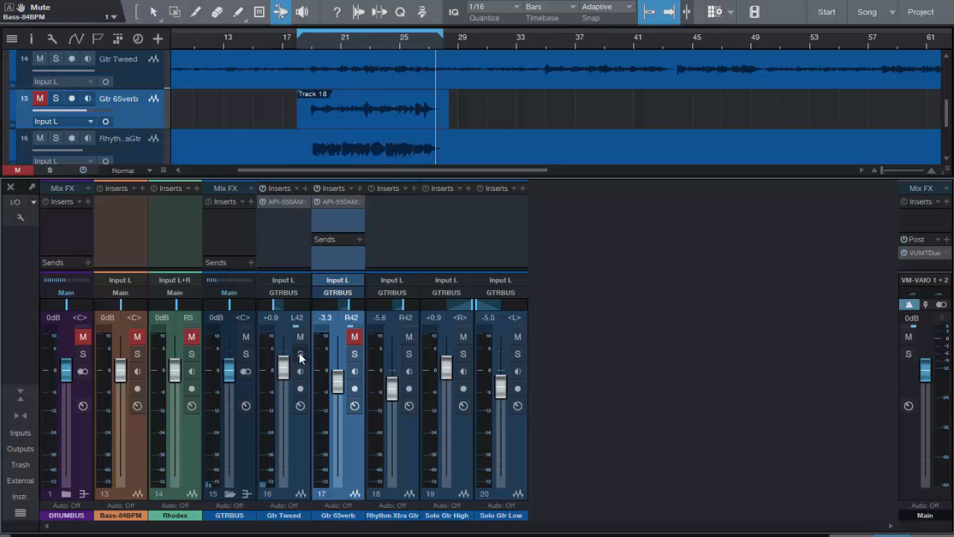
pyautogui.click(463, 337)
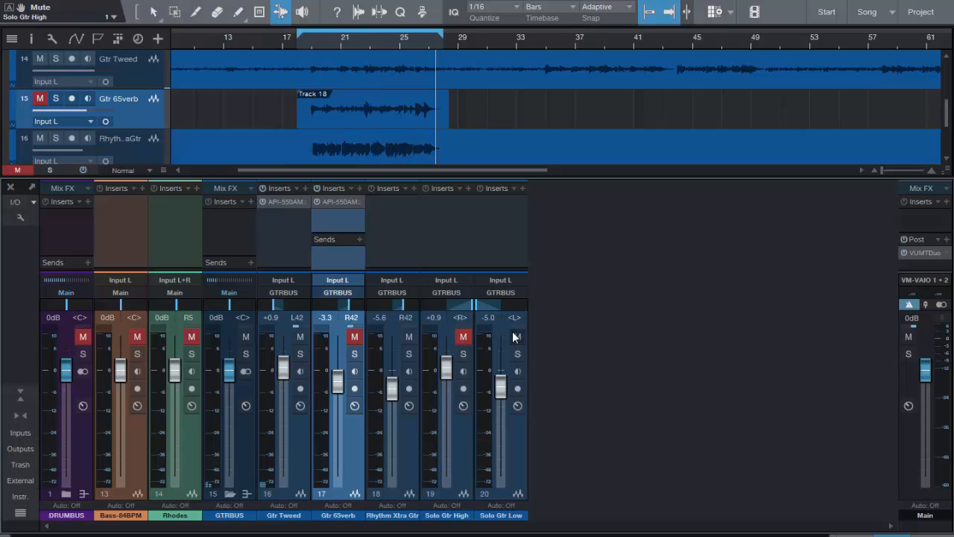
pyautogui.click(518, 337)
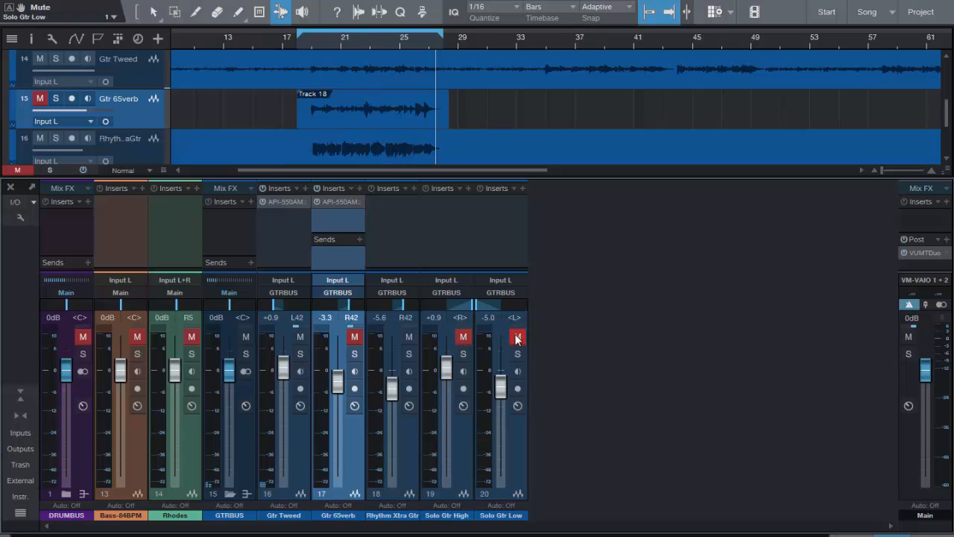
# - Audition Gtr Tweed in stereo with Rhythm Xtra Gtr, then Solo Gtr High, and leave only Solo Gtr Low unmuted beside it
pyautogui.click(320, 47)
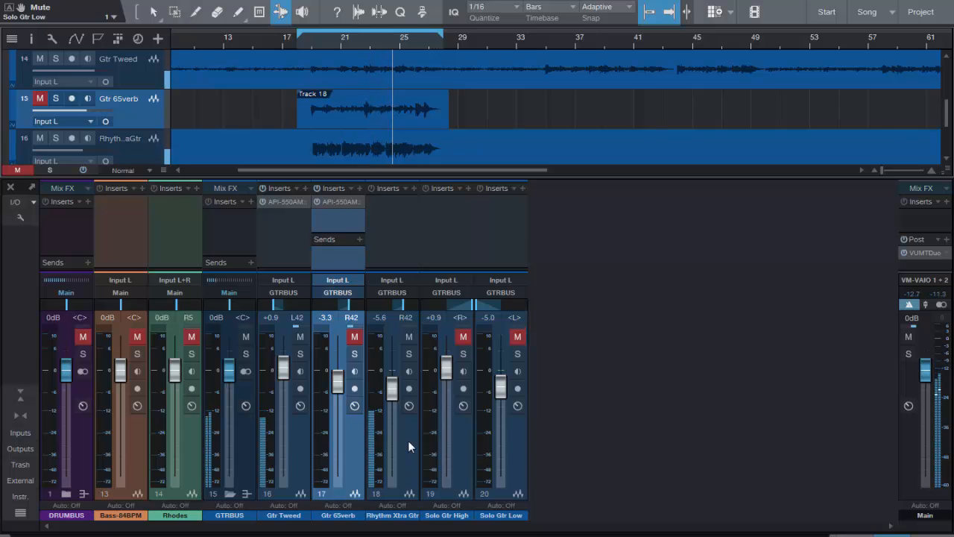
pyautogui.click(410, 339)
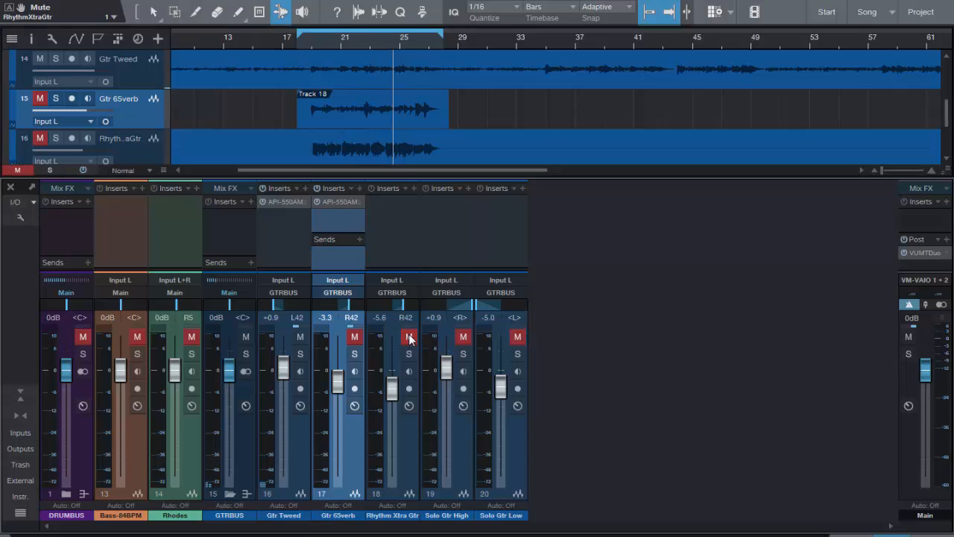
pyautogui.click(464, 337)
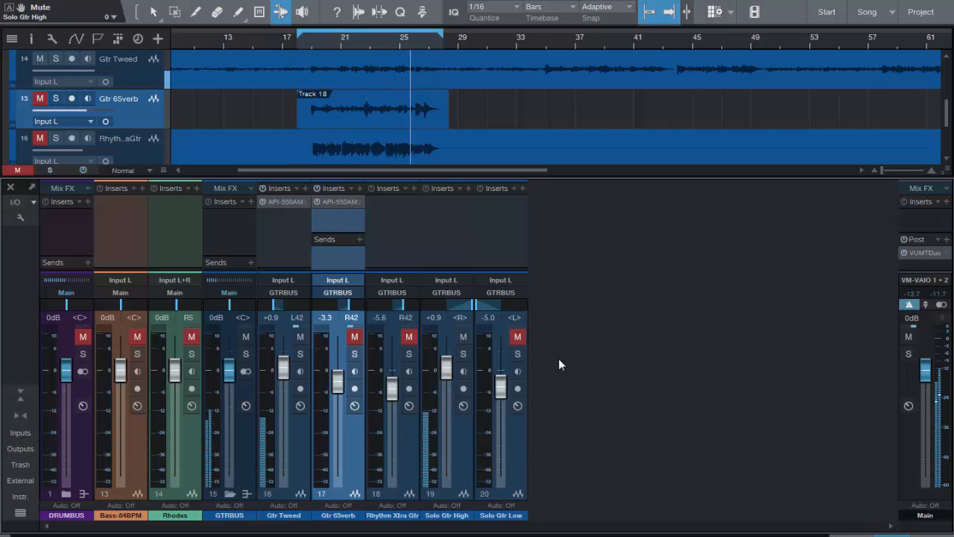
pyautogui.click(463, 337)
pyautogui.click(518, 336)
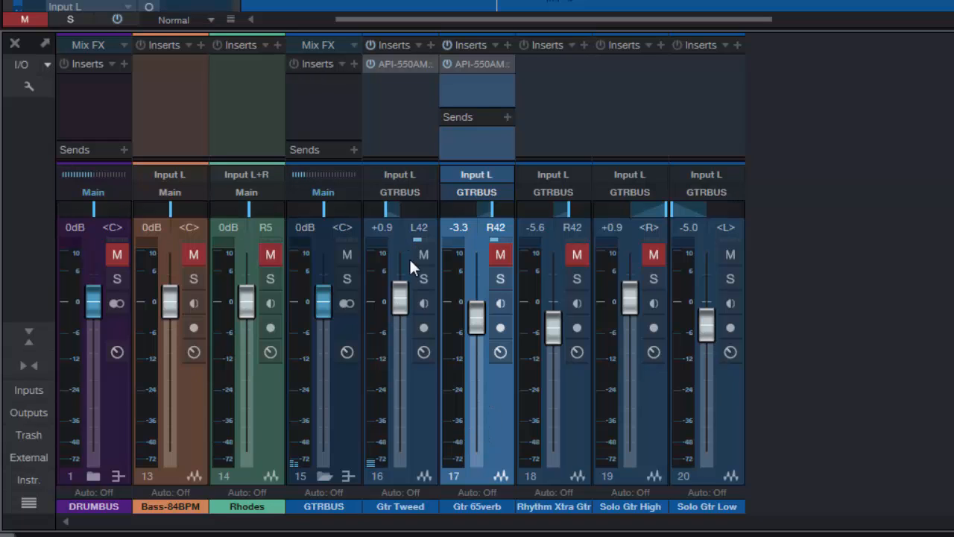
# - Hide the Gtr 65verb channel from the mixer console
pyautogui.click(417, 406)
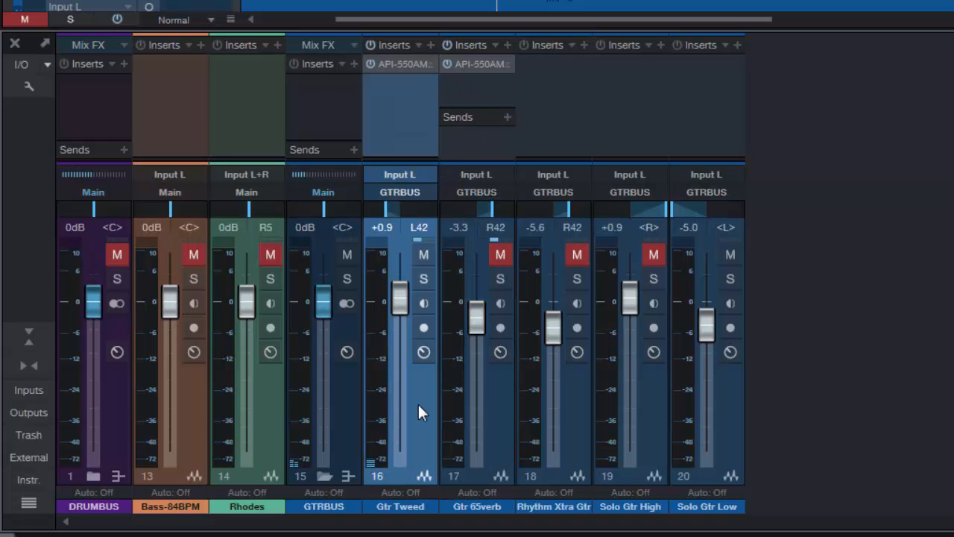
pyautogui.click(568, 423)
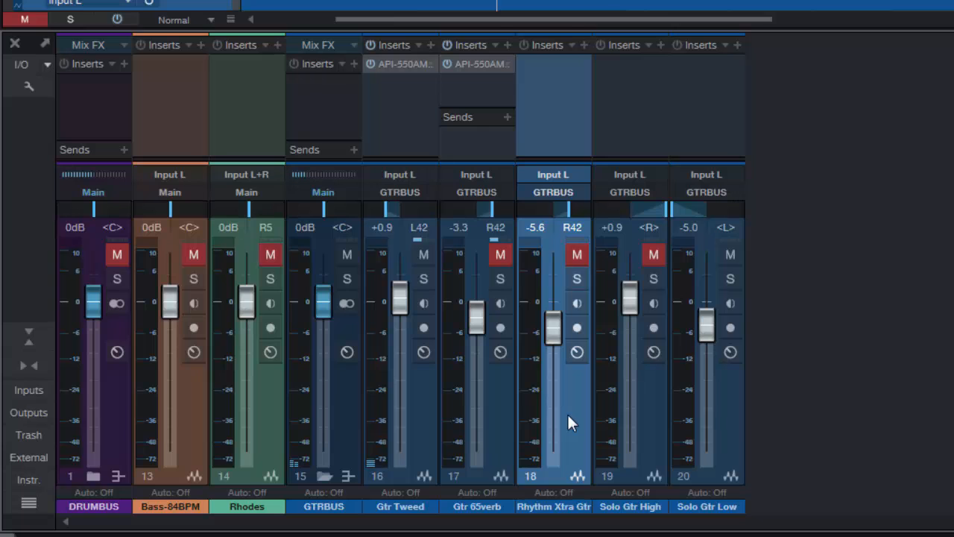
pyautogui.click(496, 397)
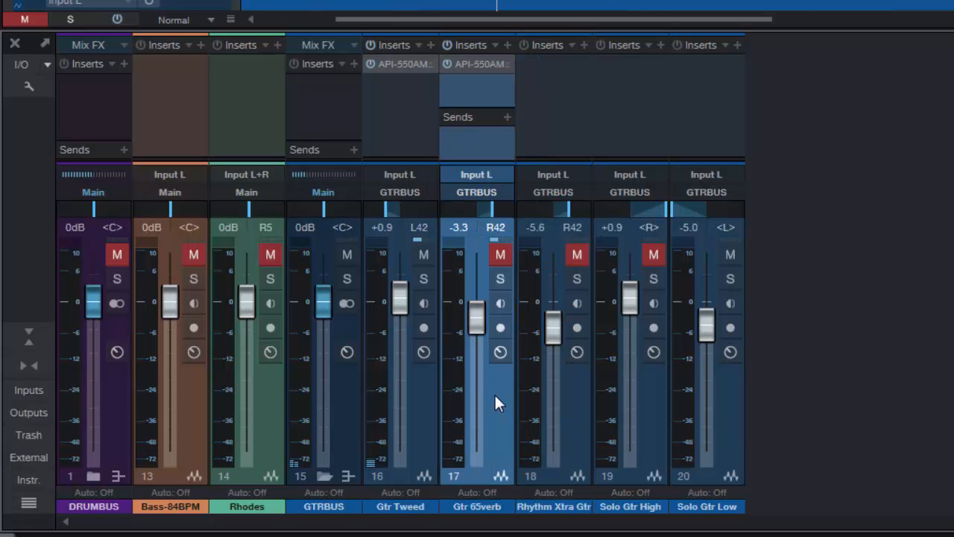
pyautogui.rightClick(496, 402)
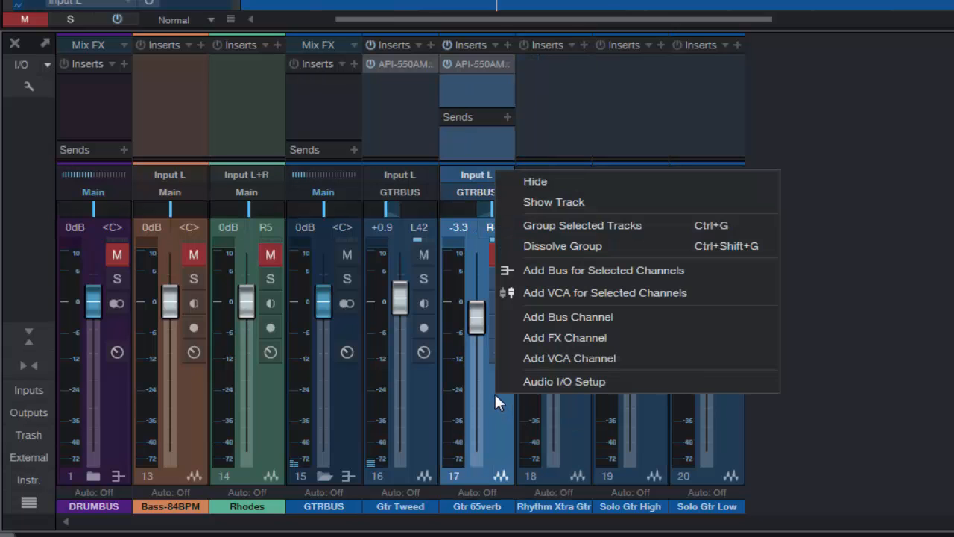
pyautogui.click(552, 181)
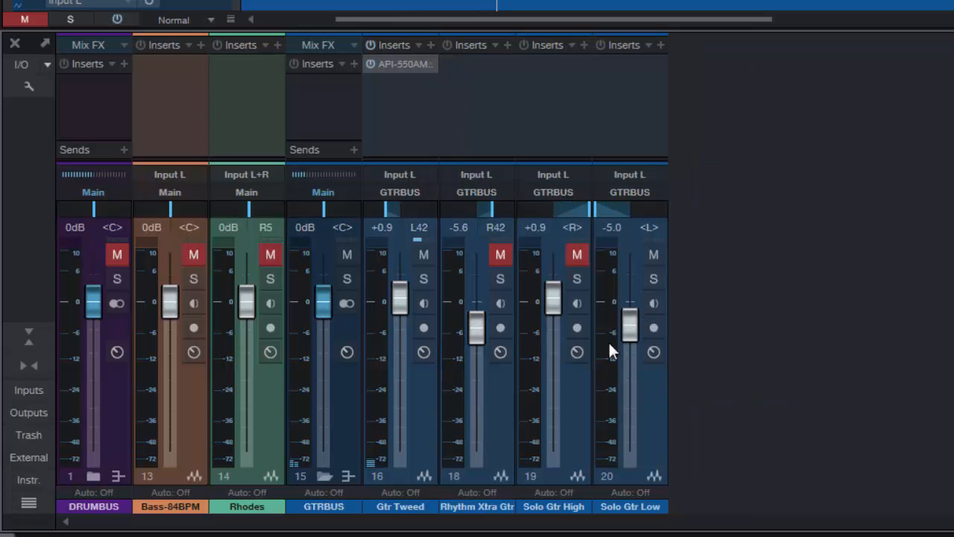
# - Unmute Rhythm Xtra Gtr and narrow the outer guitars' panning to R71 for Solo Gtr High and L76 for Solo Gtr Low
pyautogui.click(419, 424)
pyautogui.click(517, 351)
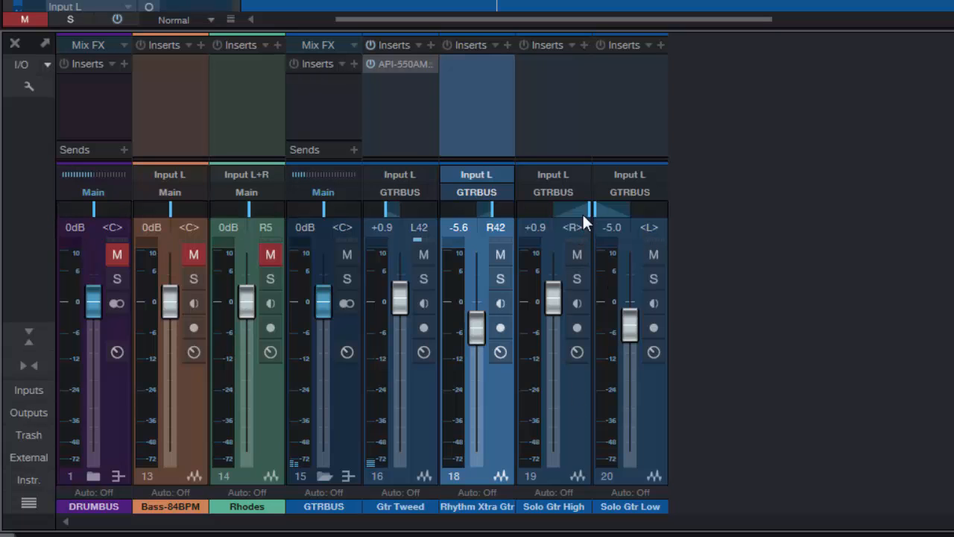
pyautogui.moveTo(588, 209)
pyautogui.mouseDown()
pyautogui.moveTo(576, 211)
pyautogui.moveTo(604, 206)
pyautogui.mouseUp()
pyautogui.click(412, 421)
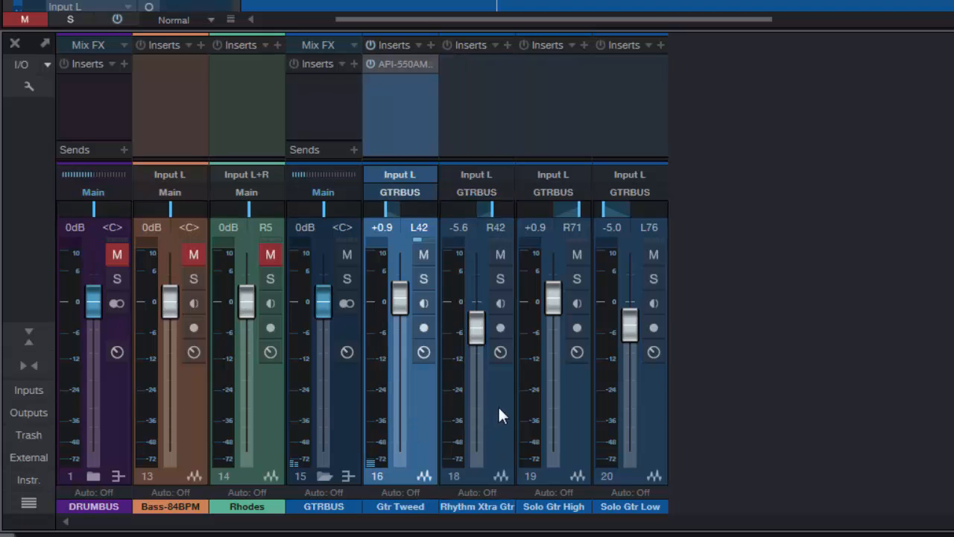
pyautogui.click(508, 410)
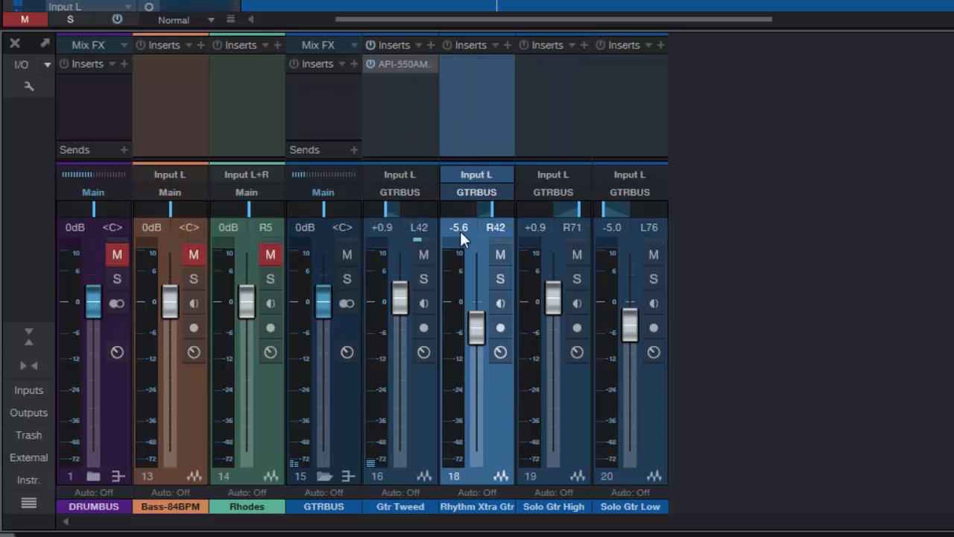
pyautogui.moveTo(575, 215)
# - Mute the other guitars, solo Rhythm Xtra Gtr and play it back dry on its own
pyautogui.click(501, 278)
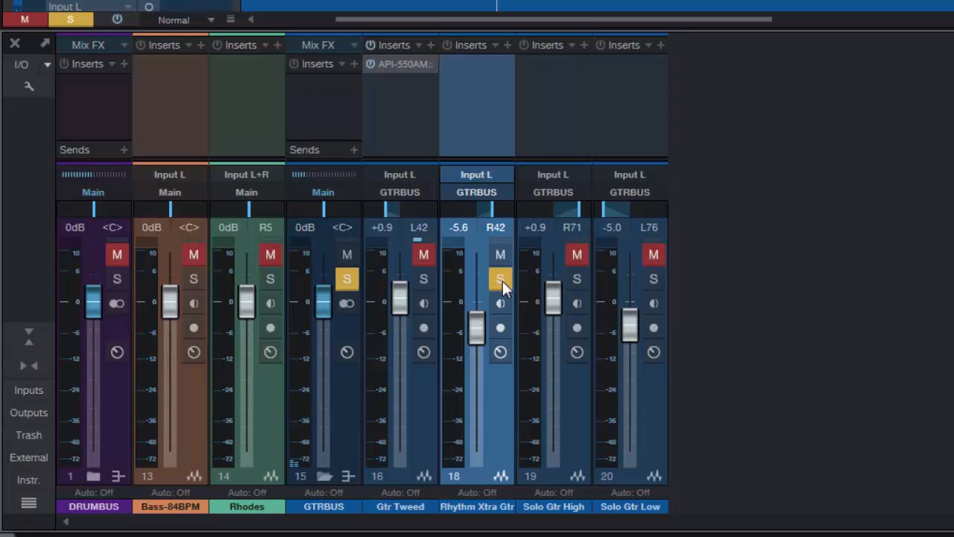
pyautogui.press('space')
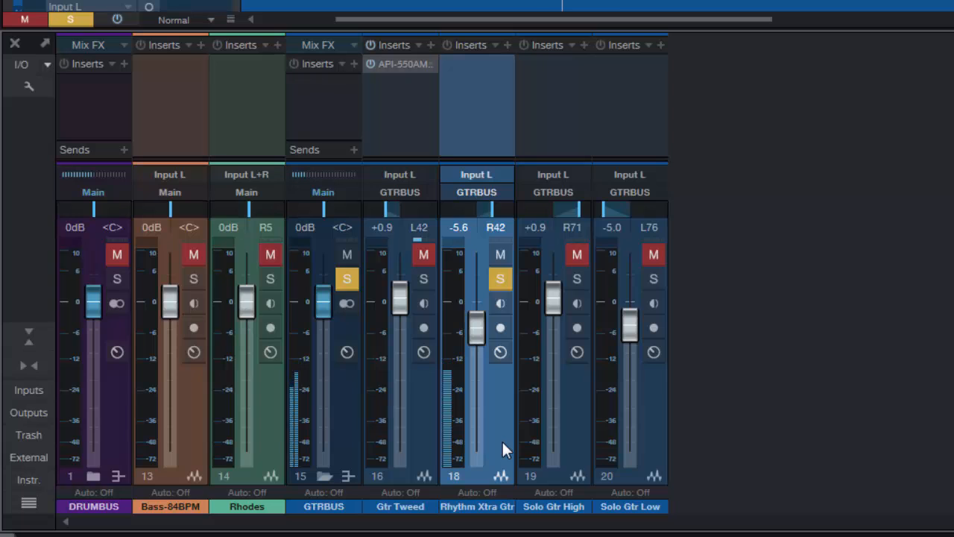
pyautogui.press('space')
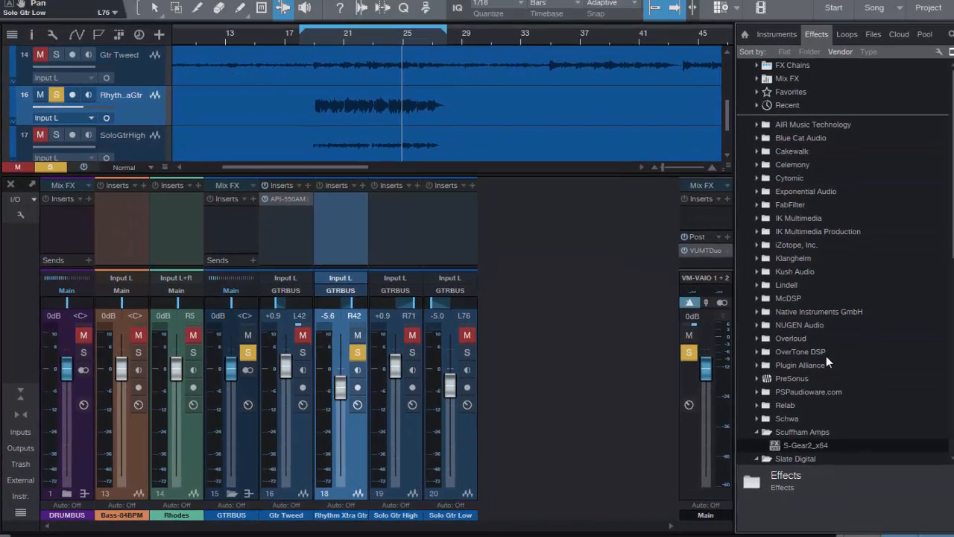
# - Add Softube's Spring Reverb on an effects channel fed by a pre-fader send from Rhythm Xtra Gtr, and adjust the send level
pyautogui.click(806, 305)
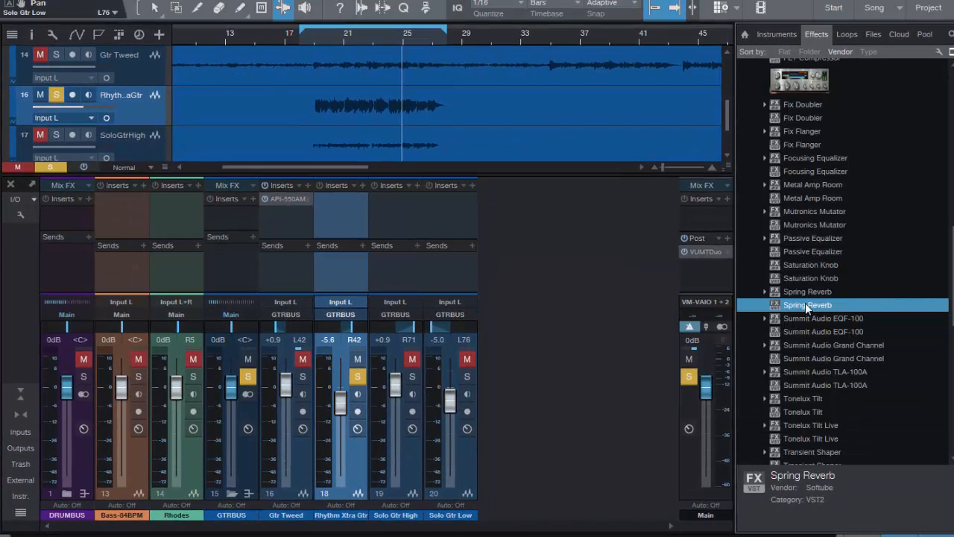
pyautogui.moveTo(805, 303); pyautogui.dragTo(340, 269)
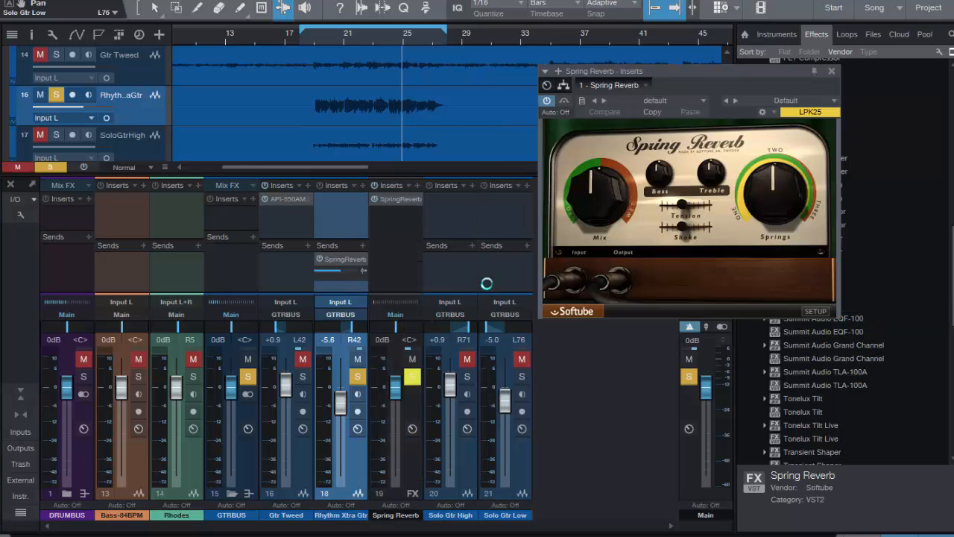
pyautogui.press('F5')
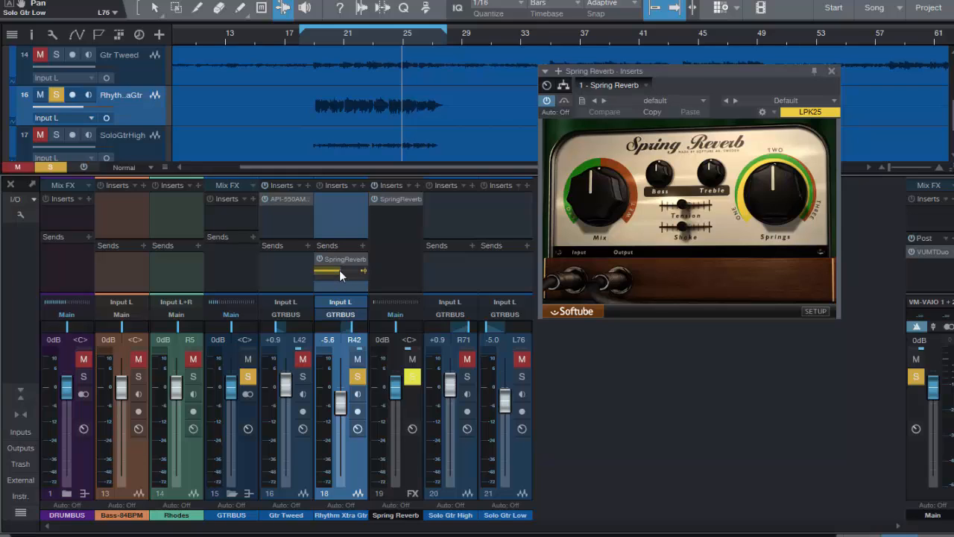
pyautogui.moveTo(339, 270)
pyautogui.mouseDown()
pyautogui.moveTo(319, 272)
pyautogui.moveTo(338, 275)
pyautogui.mouseUp()
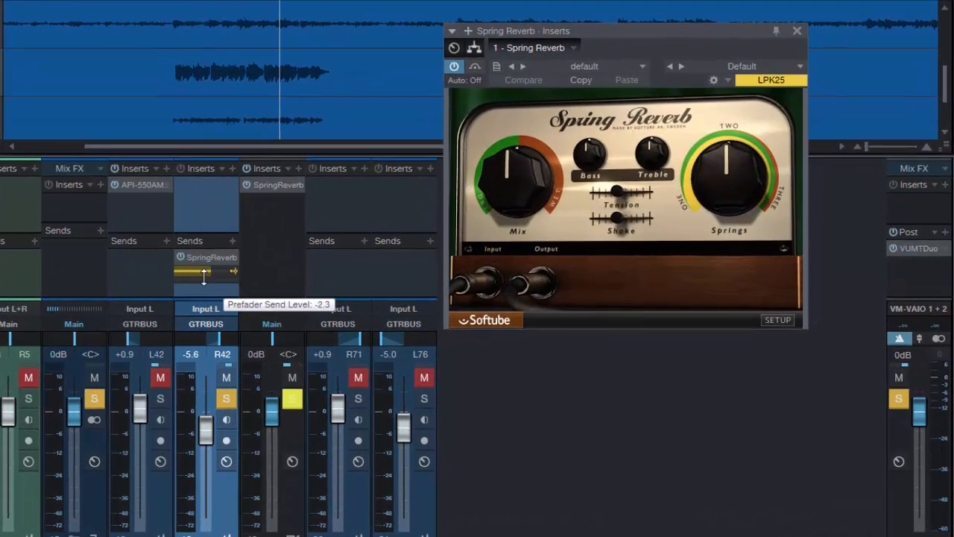
pyautogui.moveTo(203, 275); pyautogui.dragTo(206, 272)
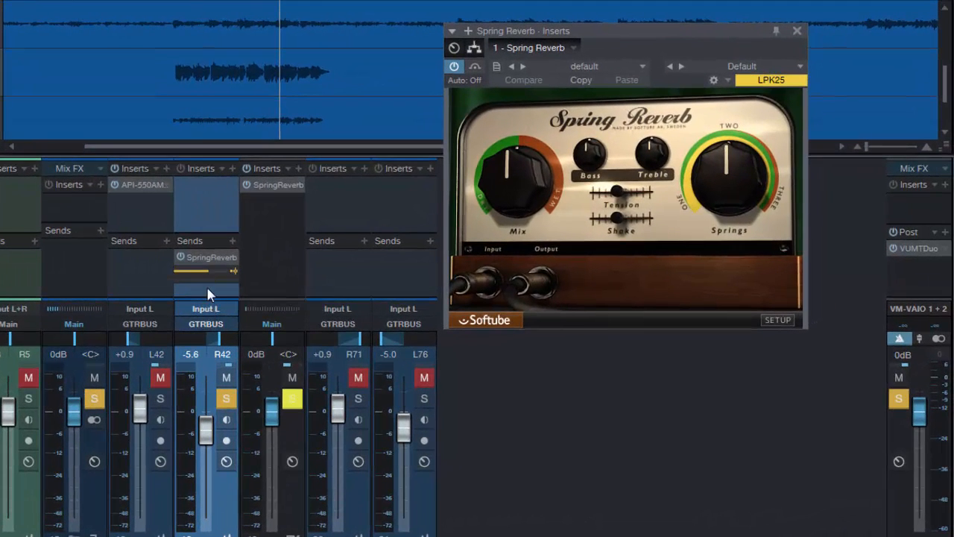
# - Audition Rhythm Xtra Gtr with the reverb and colour the Spring Reverb channel green
pyautogui.press('space')
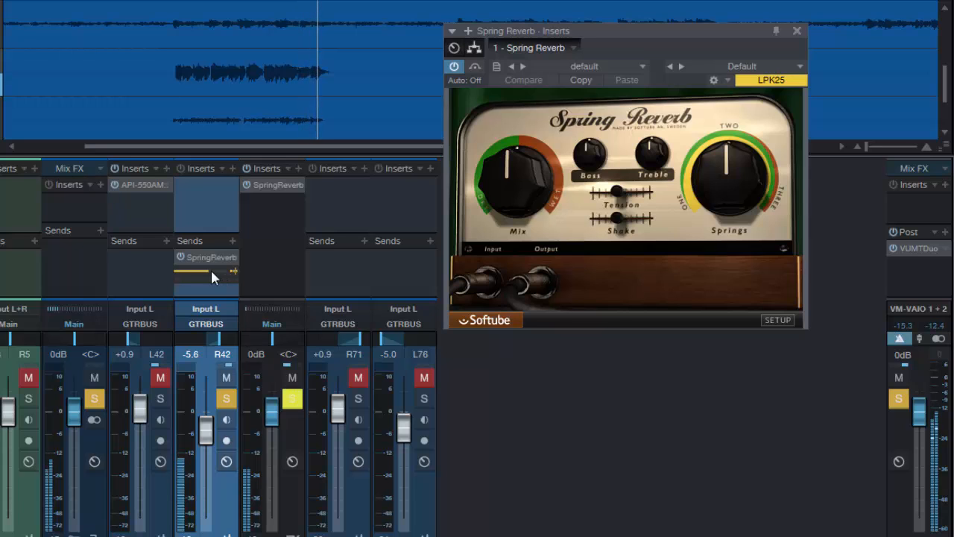
pyautogui.moveTo(208, 278)
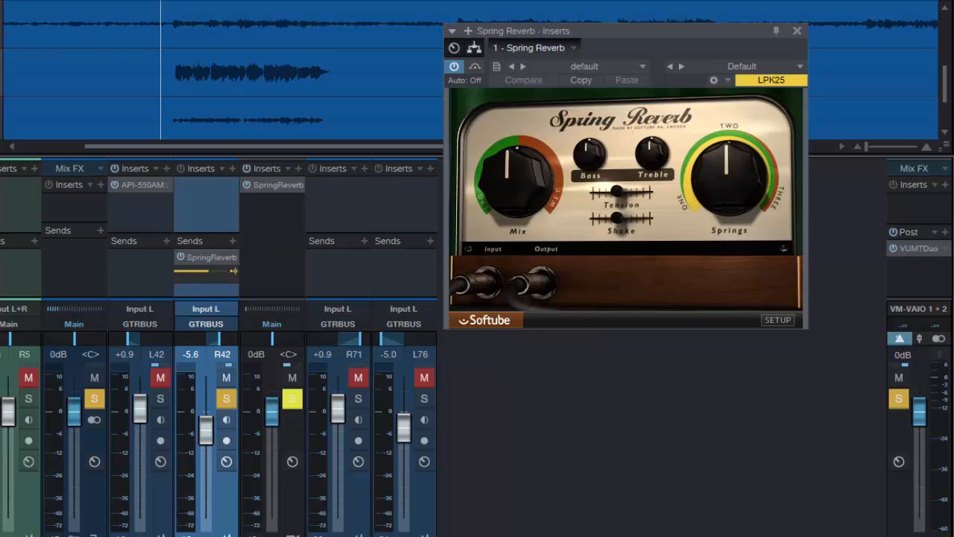
pyautogui.click(272, 412)
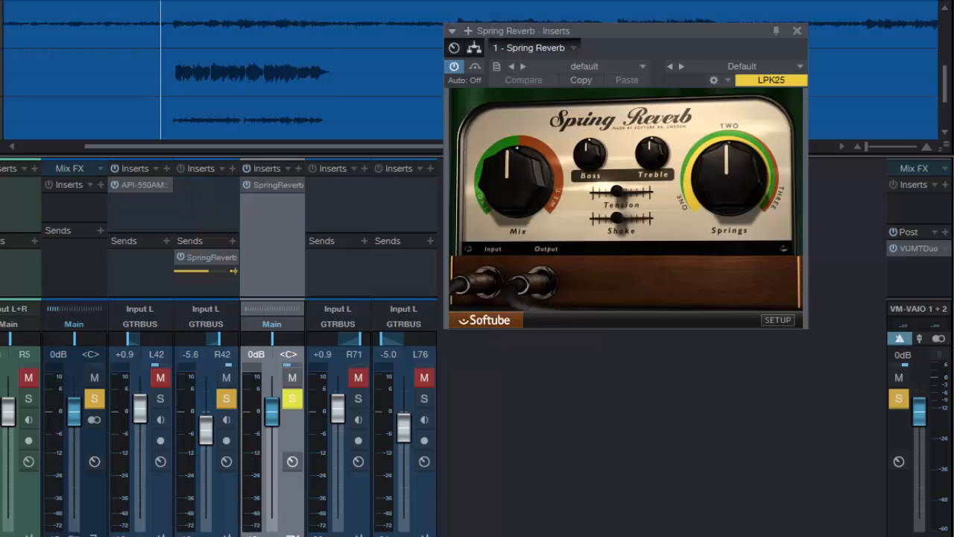
pyautogui.click(419, 410)
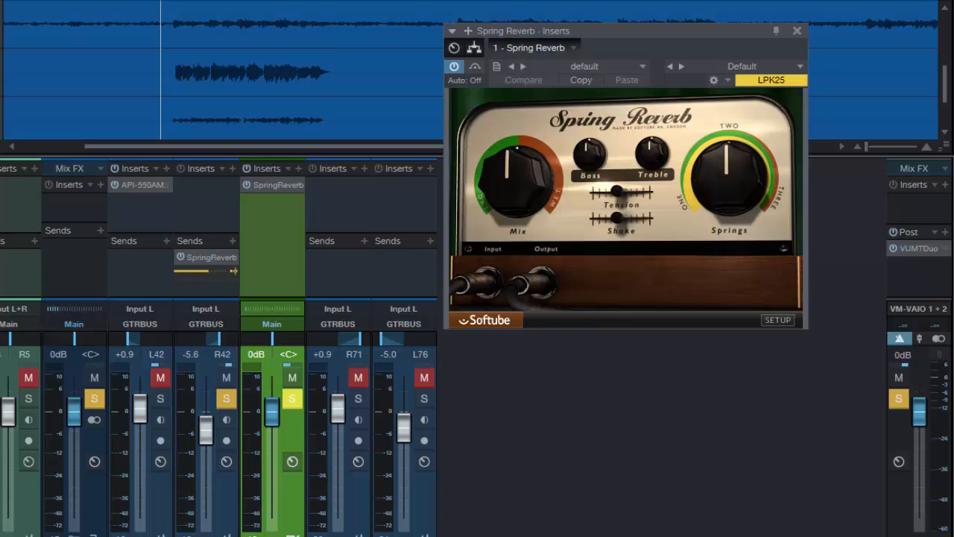
pyautogui.click(223, 510)
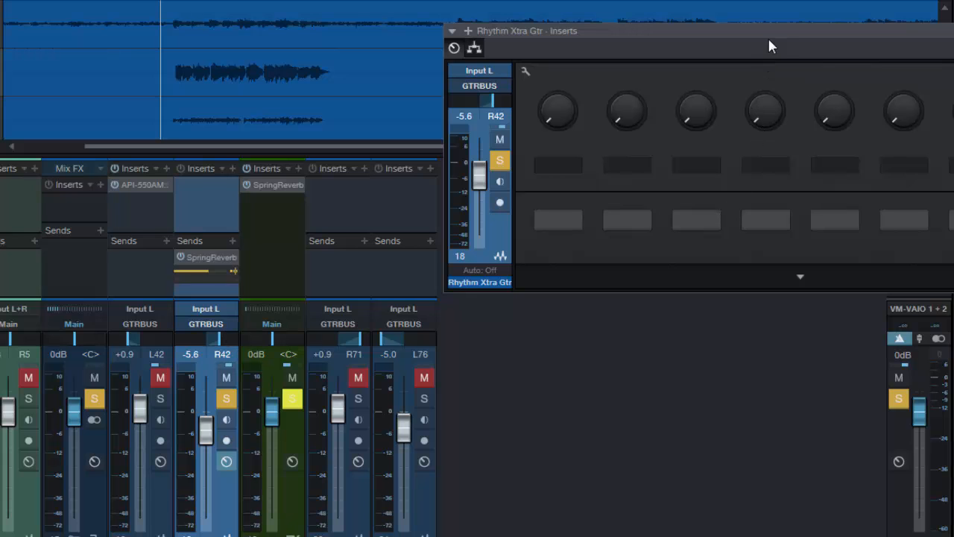
pyautogui.moveTo(763, 38); pyautogui.dragTo(607, 39)
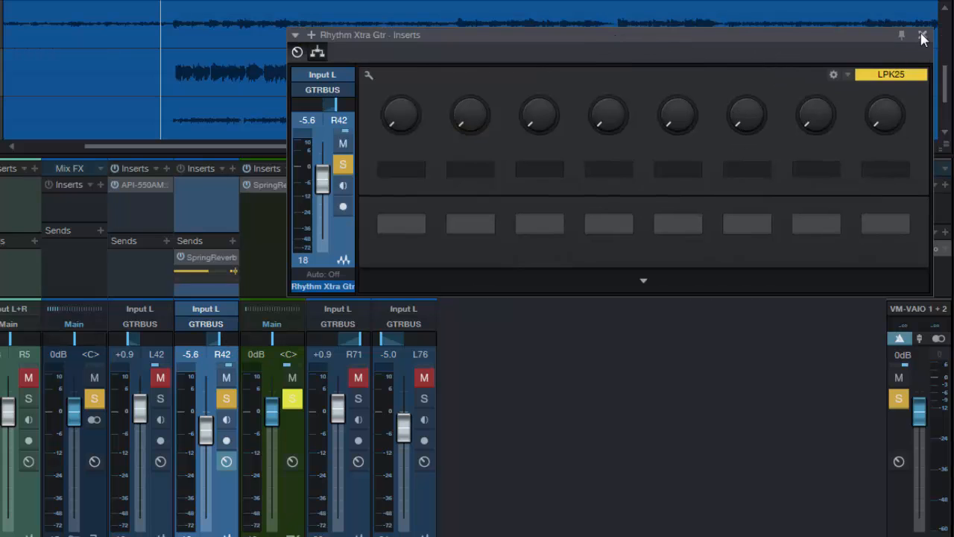
pyautogui.click(923, 32)
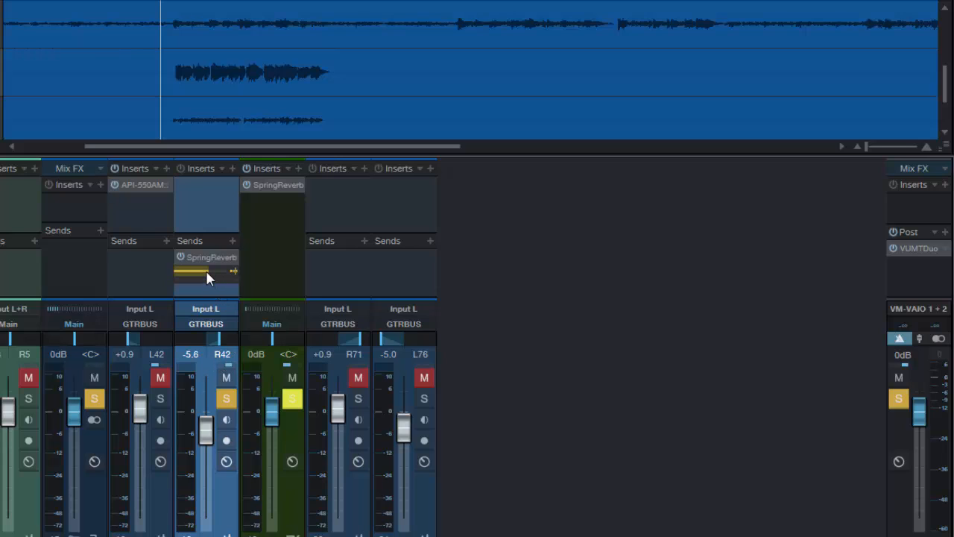
# - Pan Rhythm Xtra Gtr's Spring Reverb send hard left and insert Pro EQ on the Spring Reverb channel
pyautogui.moveTo(207, 281); pyautogui.dragTo(156, 280)
pyautogui.click(299, 169)
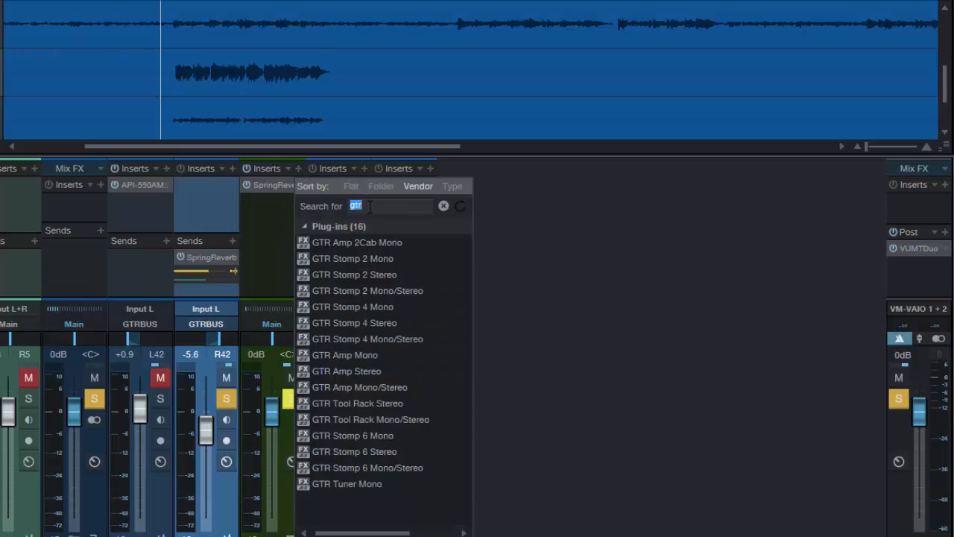
pyautogui.write('pro')
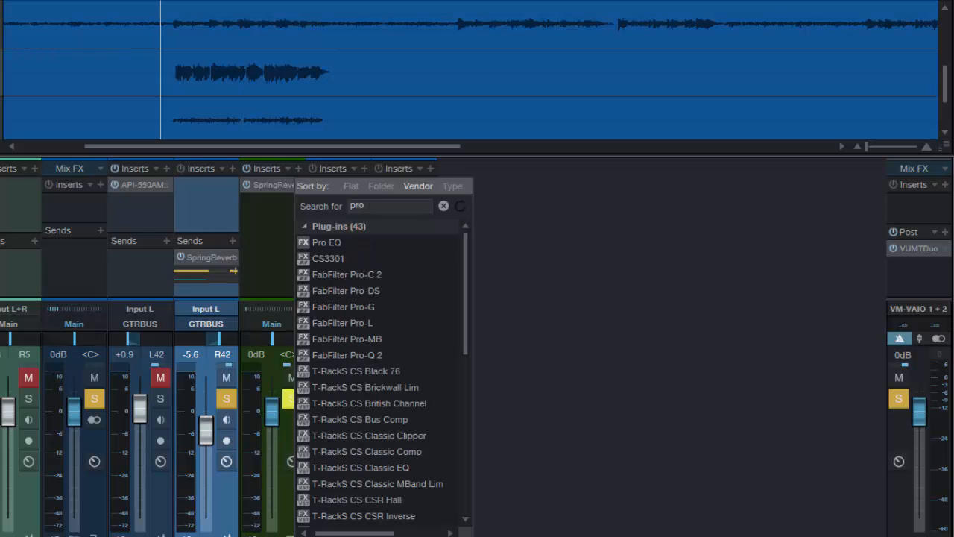
pyautogui.click(346, 242)
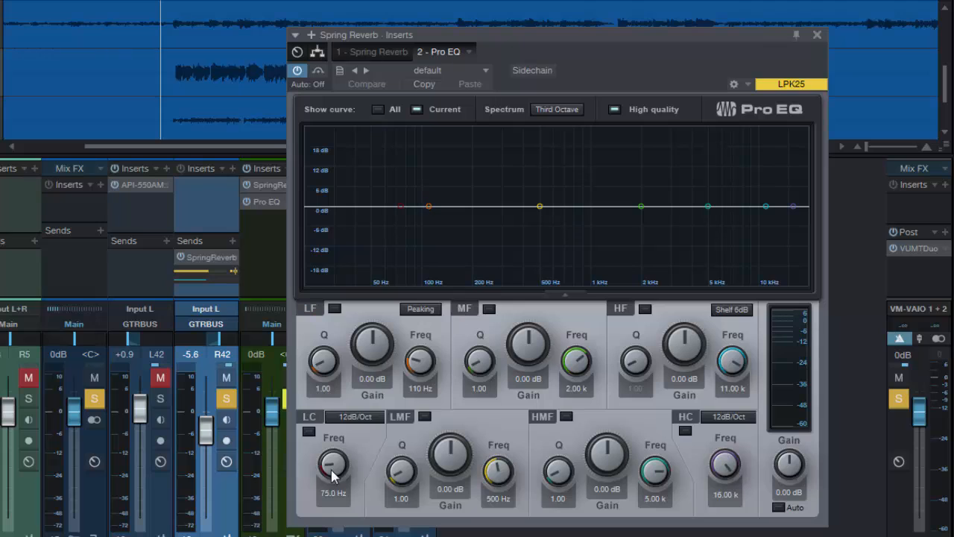
# - Enable Pro EQ's low cut at 600 Hz and its high cut at 10 kHz
pyautogui.click(500, 501)
pyautogui.click(326, 493)
pyautogui.write('600')
pyautogui.press('Return')
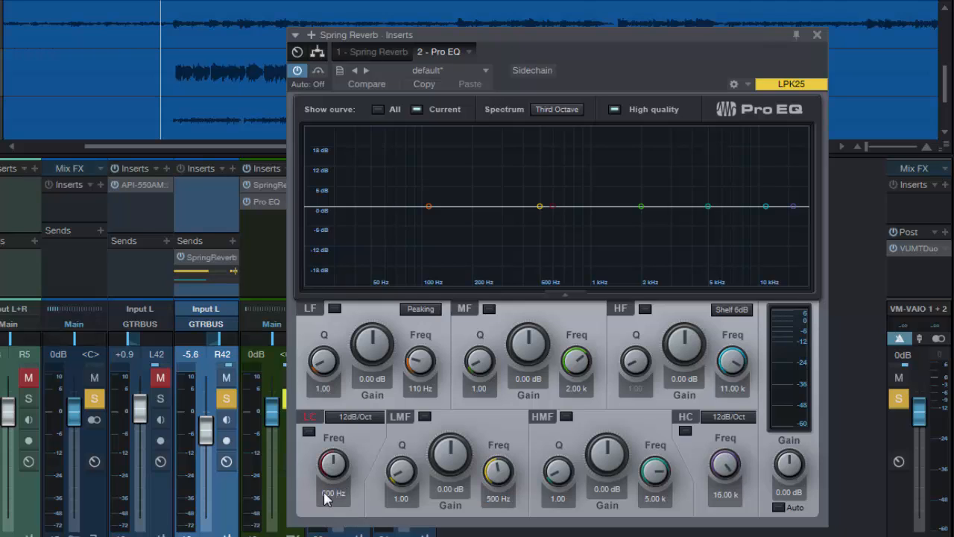
pyautogui.click(308, 432)
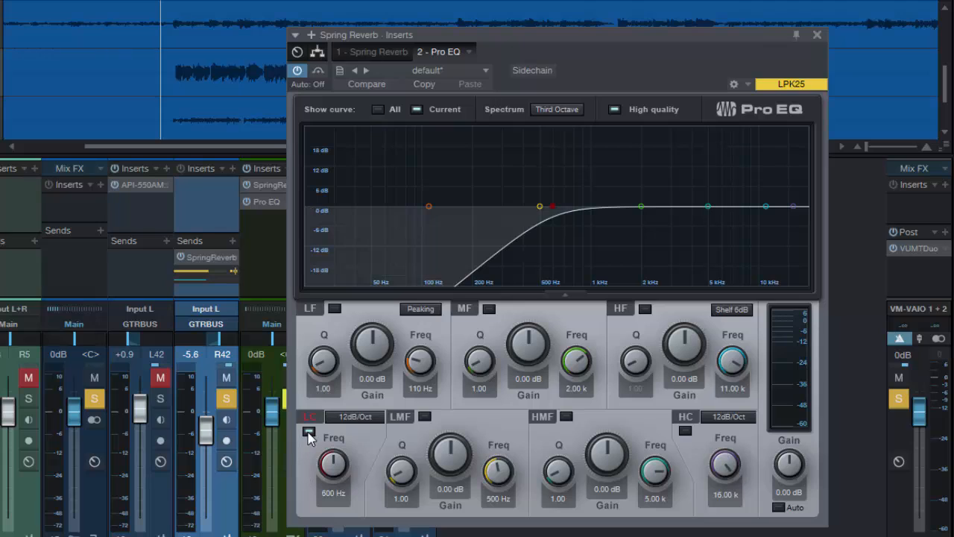
pyautogui.click(723, 496)
pyautogui.write('10000')
pyautogui.press('Return')
pyautogui.click(685, 430)
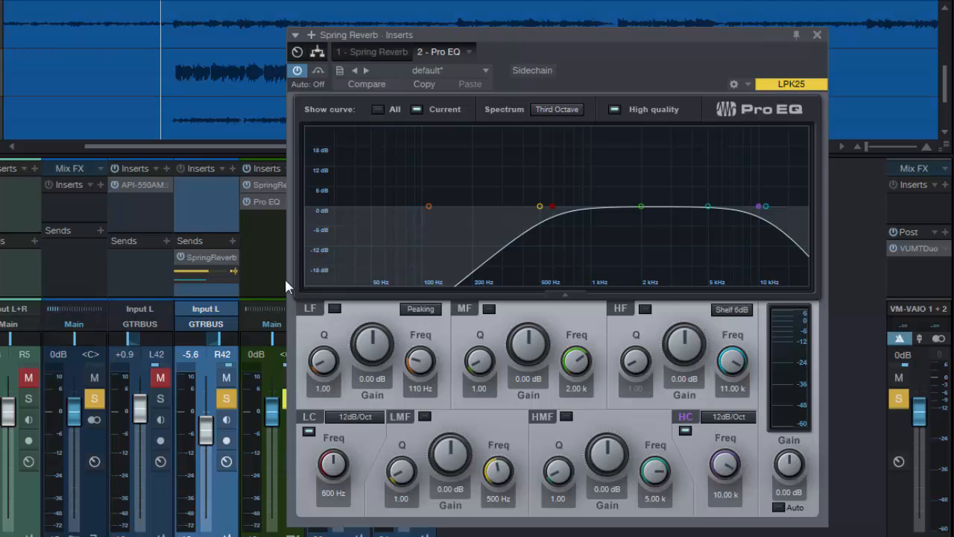
# - Place Pro EQ ahead of Spring Reverb in the insert chain, audition the filtered reverb and close the EQ window
pyautogui.moveTo(264, 199); pyautogui.dragTo(264, 181)
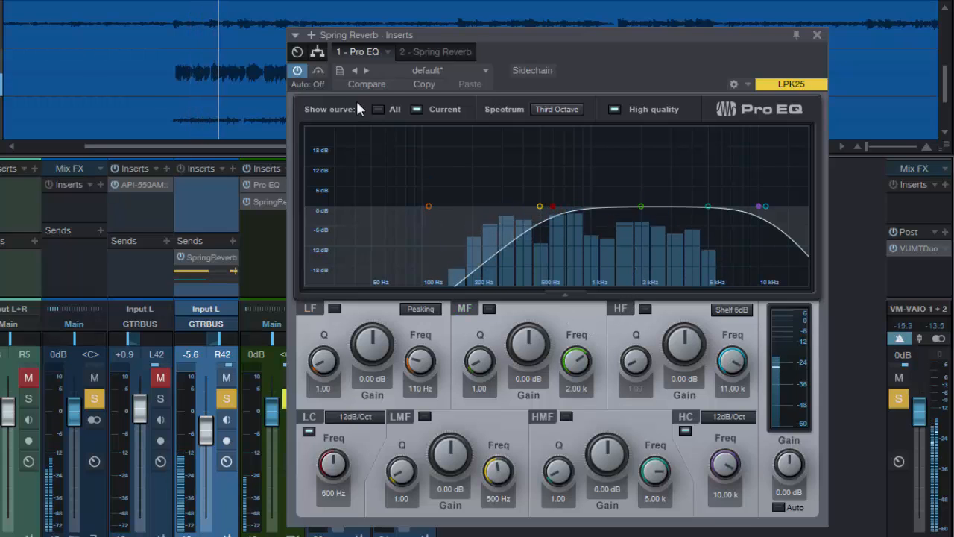
pyautogui.click(319, 71)
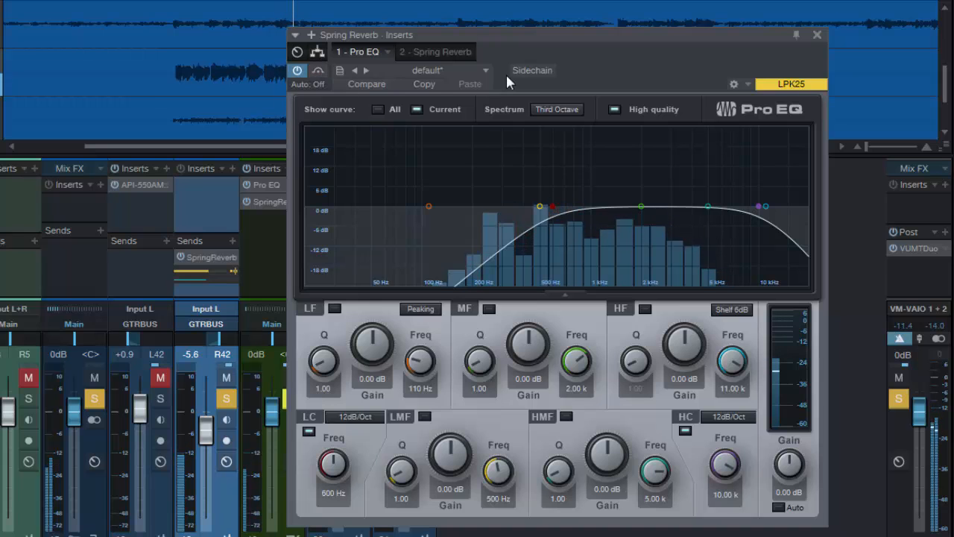
pyautogui.click(817, 36)
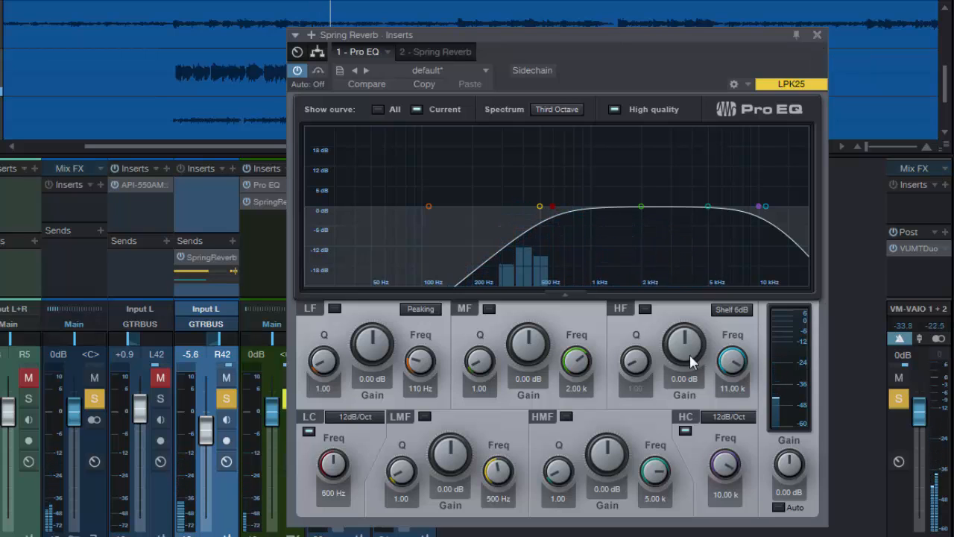
pyautogui.press('space')
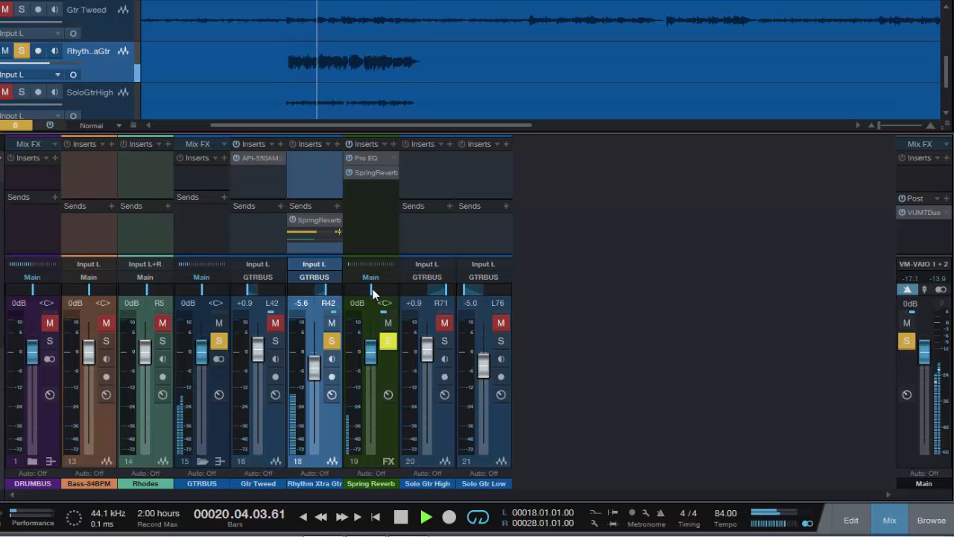
# - Pan the Spring Reverb channel hard left and compare pre-fader send levels of -16.6 and -2.3 during playback, leaving the send low
pyautogui.moveTo(370, 288); pyautogui.dragTo(316, 290)
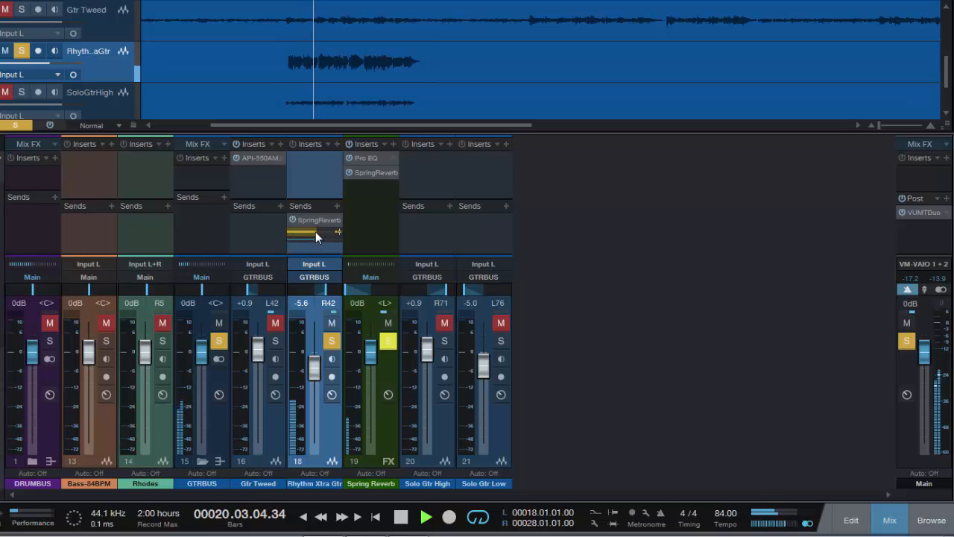
pyautogui.moveTo(316, 231); pyautogui.dragTo(305, 231)
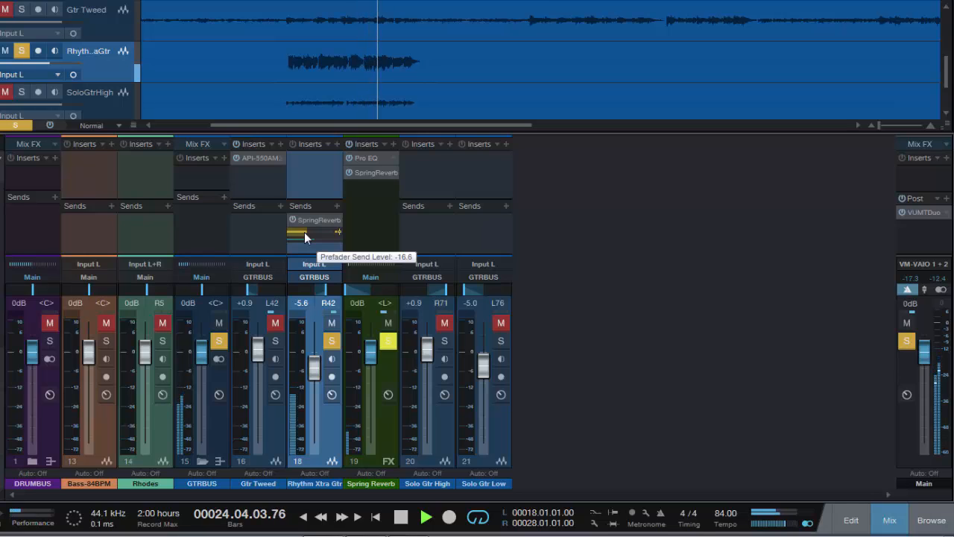
pyautogui.moveTo(304, 232); pyautogui.dragTo(316, 231)
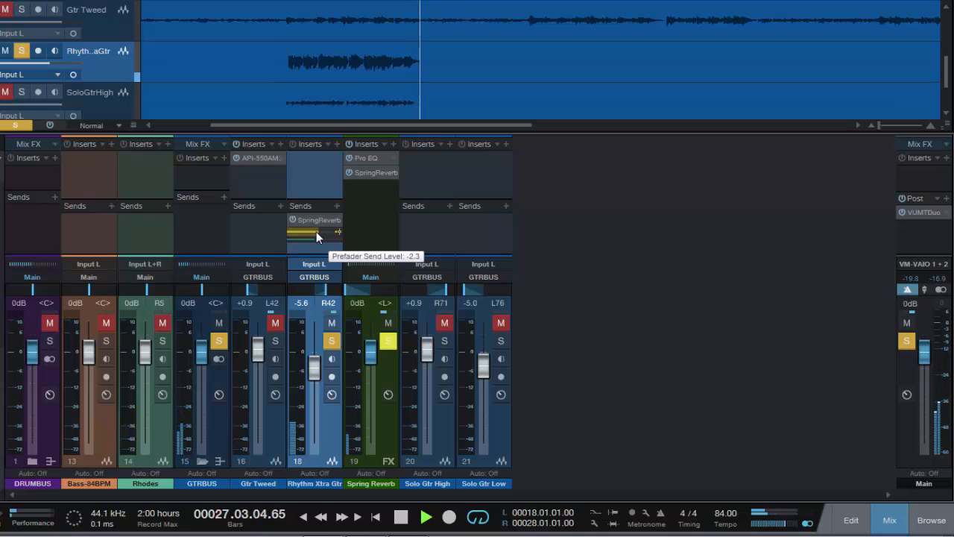
pyautogui.moveTo(317, 231); pyautogui.dragTo(302, 232)
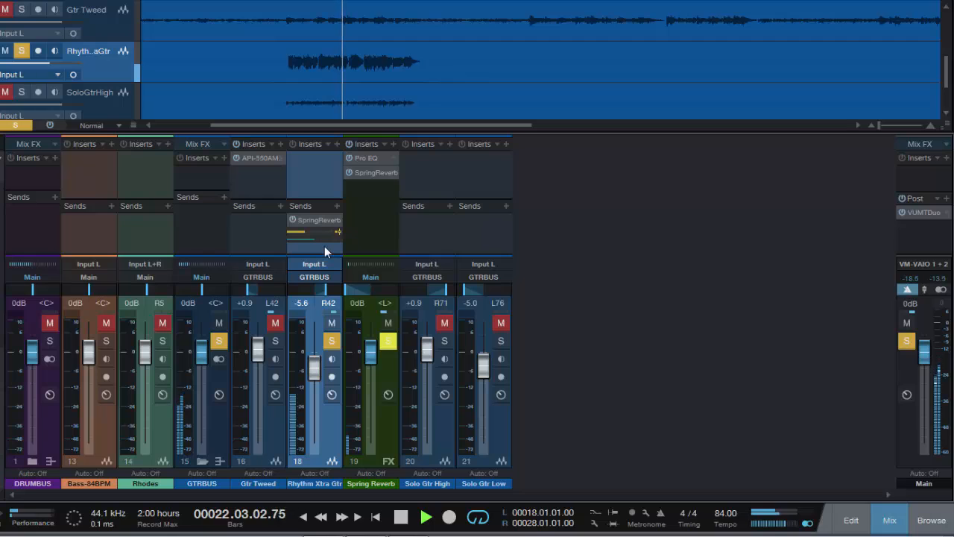
pyautogui.press('space')
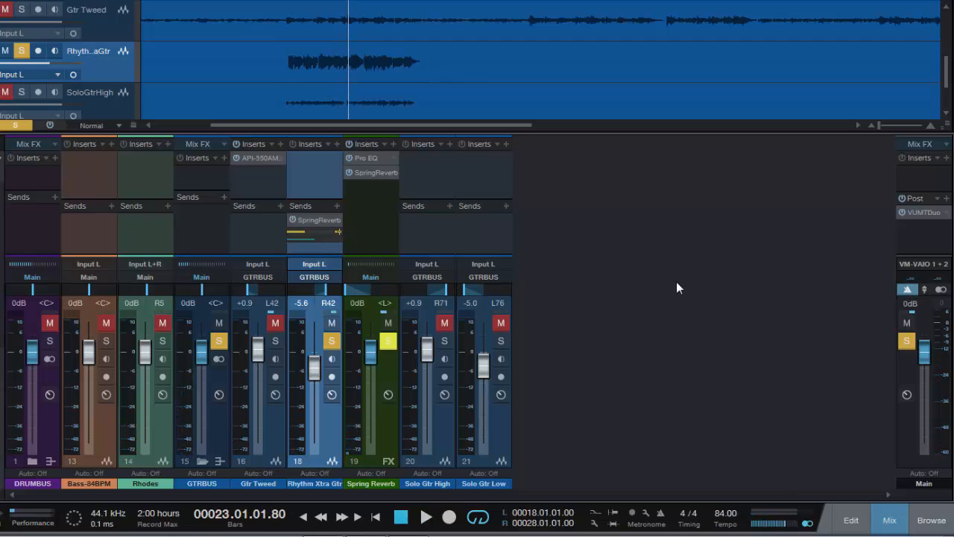
# - Review Pro EQ's low-cut and high-cut curve on the Spring Reverb channel and close the plug-in window
pyautogui.click(366, 158)
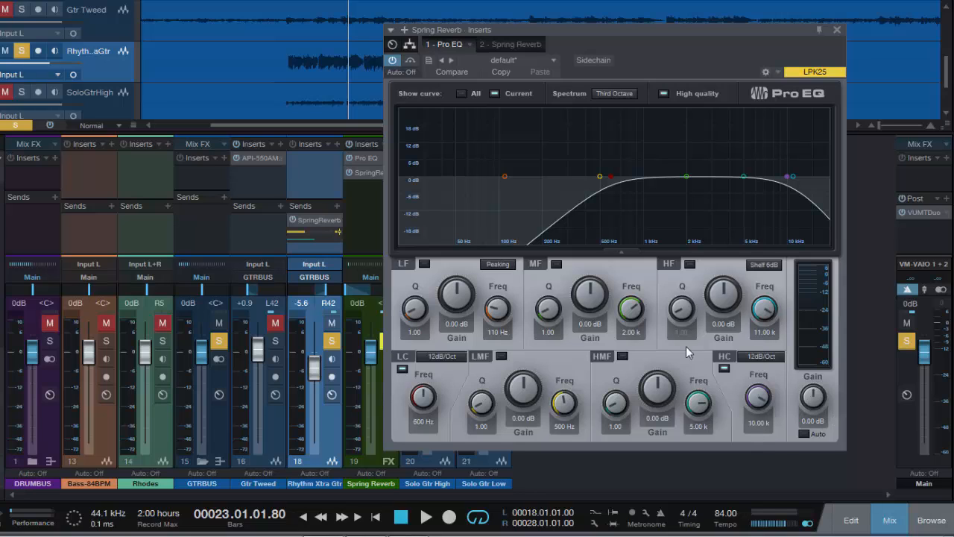
pyautogui.click(837, 32)
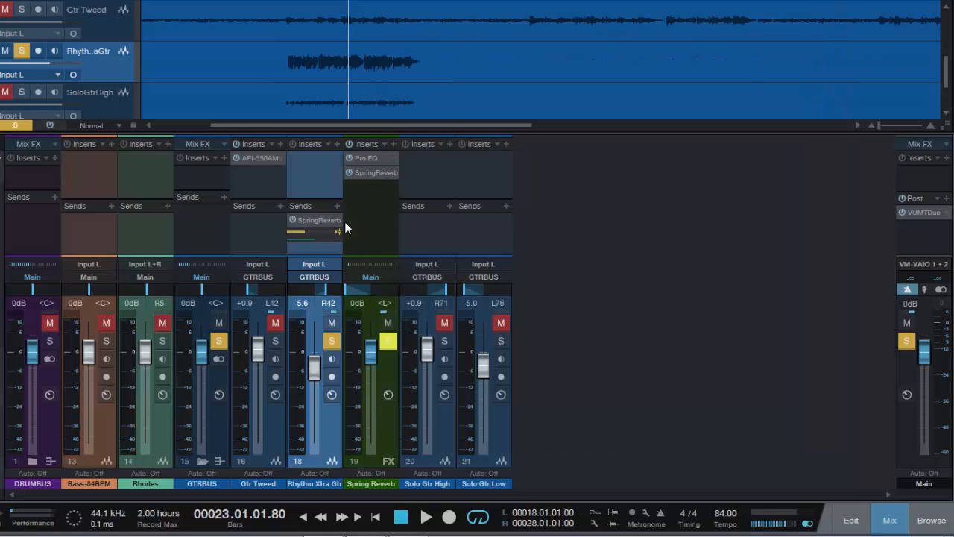
# - Check the Spring Reverb plug-in's settings, close its window and fine-tune the Rhythm Xtra Gtr's reverb send level during playback
pyautogui.click(368, 173)
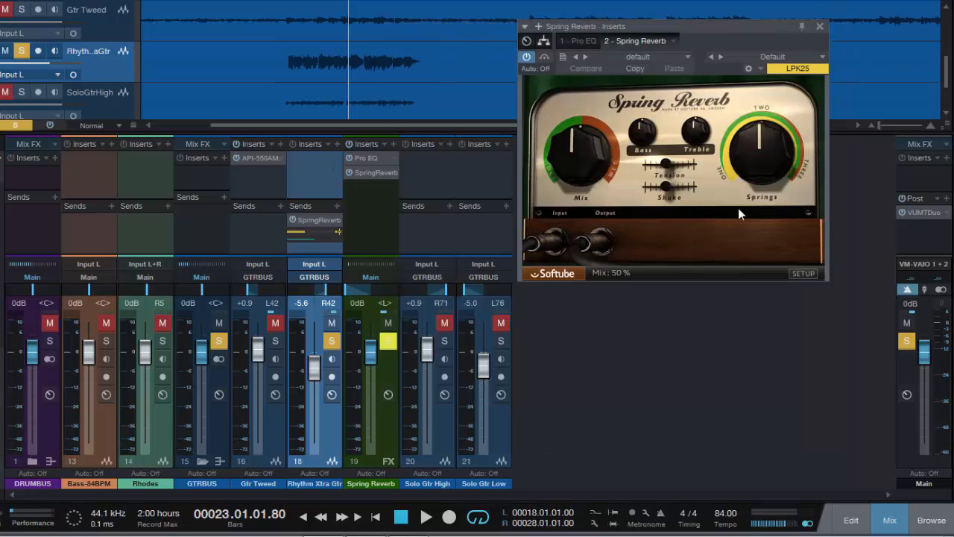
pyautogui.click(820, 27)
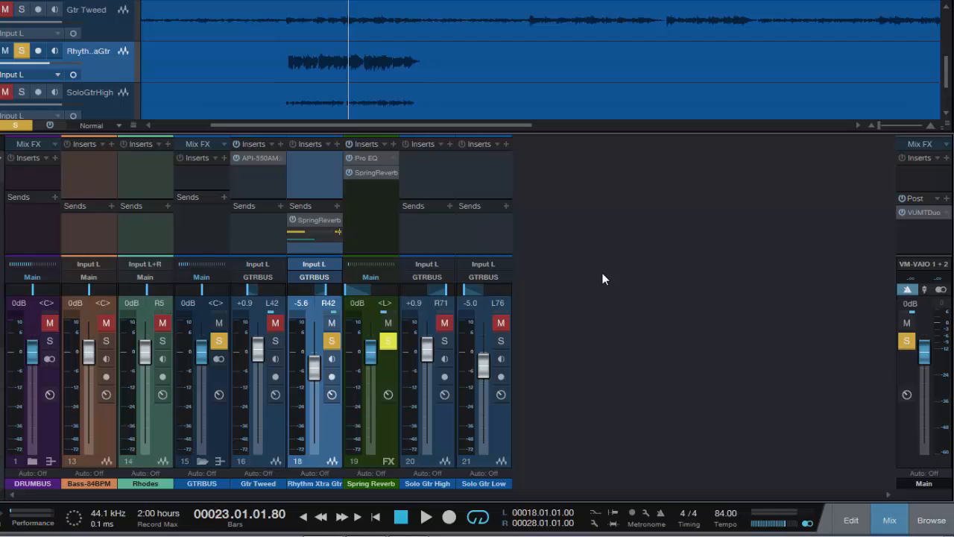
pyautogui.press('space')
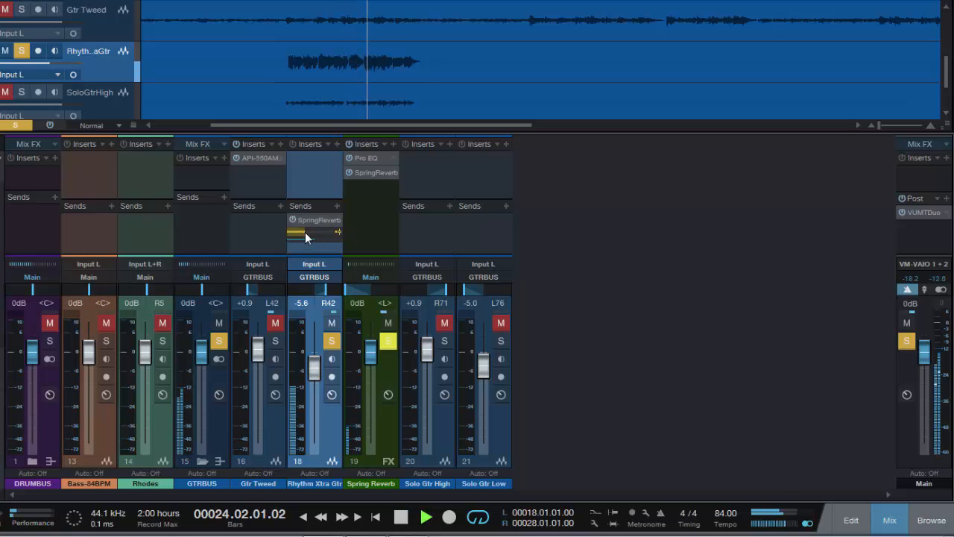
pyautogui.moveTo(305, 230); pyautogui.dragTo(307, 231)
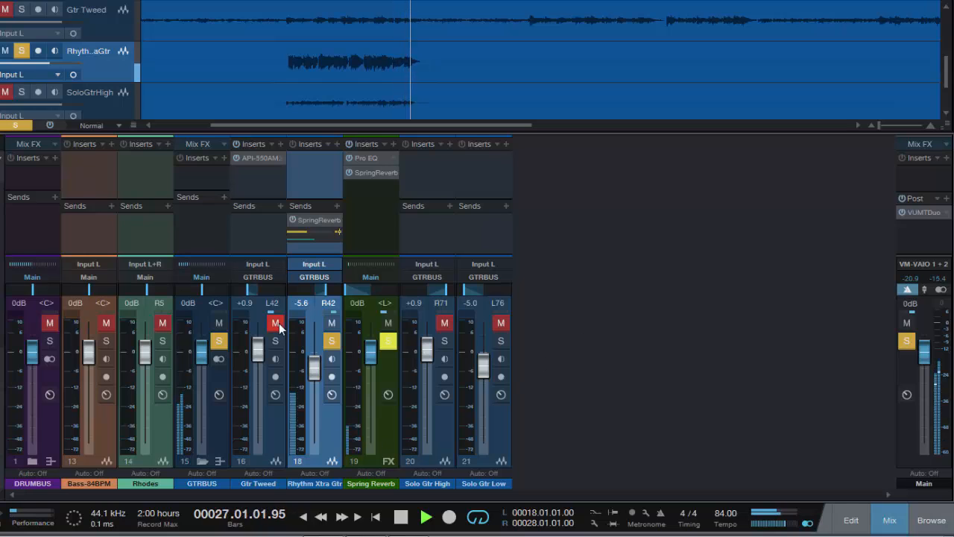
# - Unsolo Rhythm Xtra Gtr, unmute DRUMBUS and Bass-84BPM to audition the guitars with the rhythm section, and stop playback
pyautogui.click(332, 340)
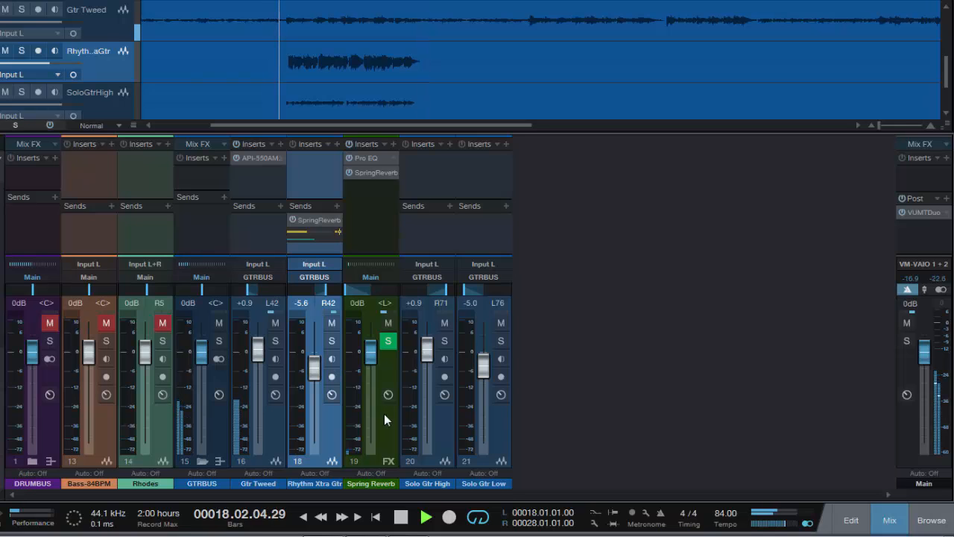
pyautogui.click(50, 324)
pyautogui.click(101, 323)
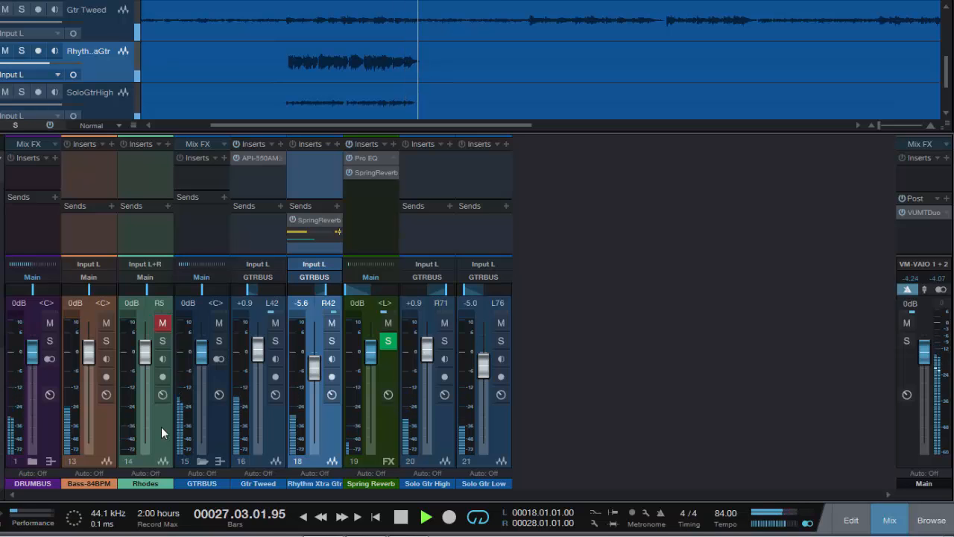
pyautogui.press('space')
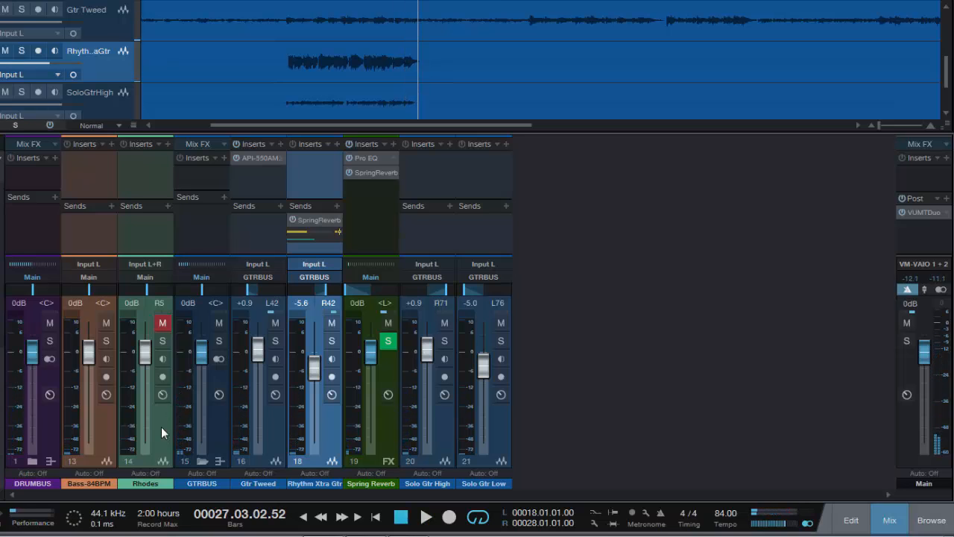